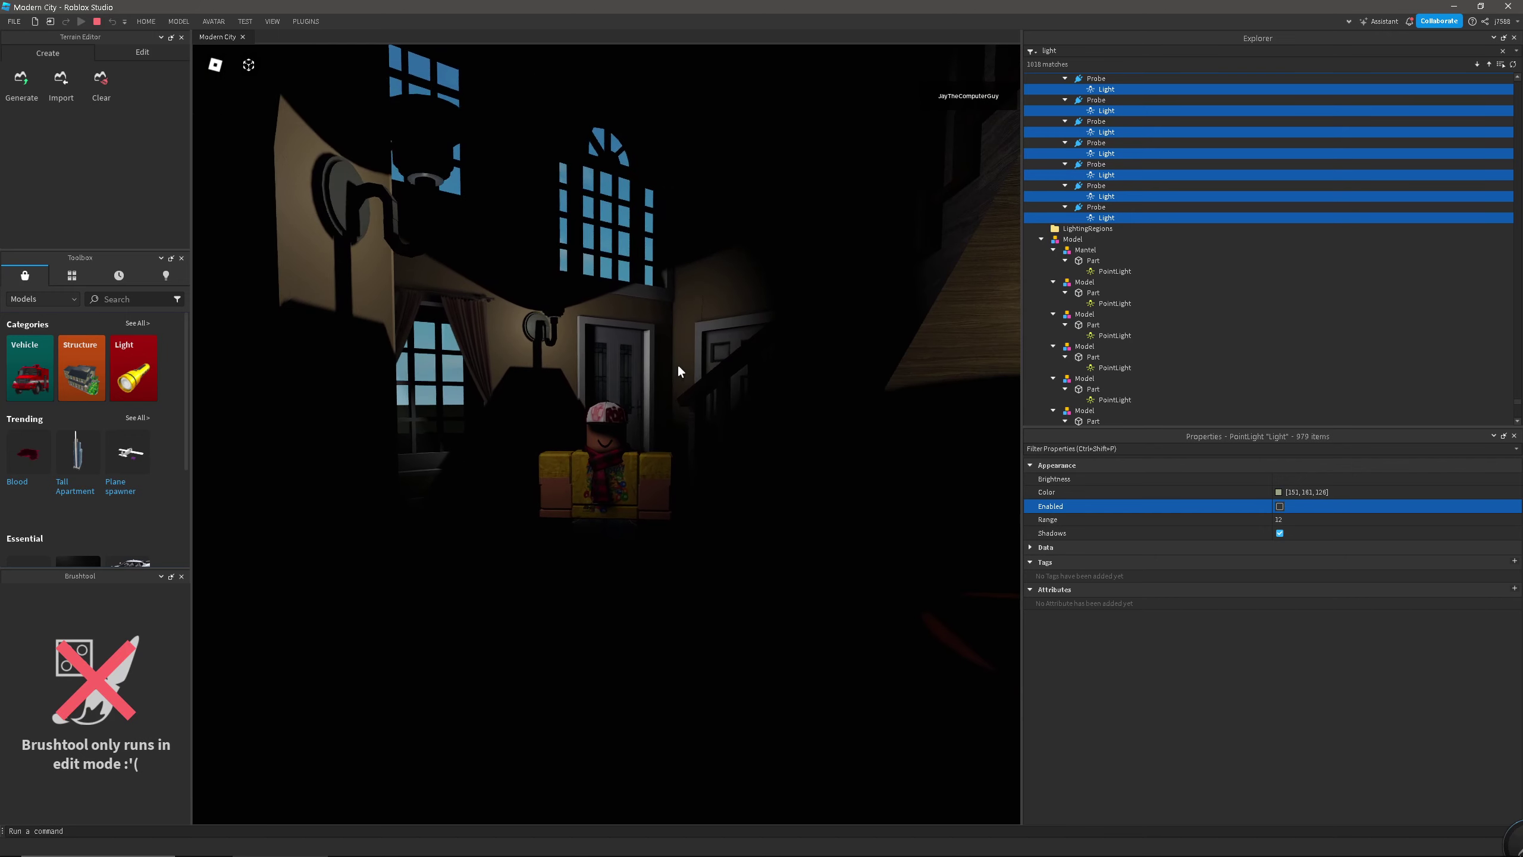
Toggle the selected probe point lights off and on in the entrance hall and beneath the staircase to compare the lighting, leaving them enabled
{"action": "left_click", "coordinate": [1280, 506]}
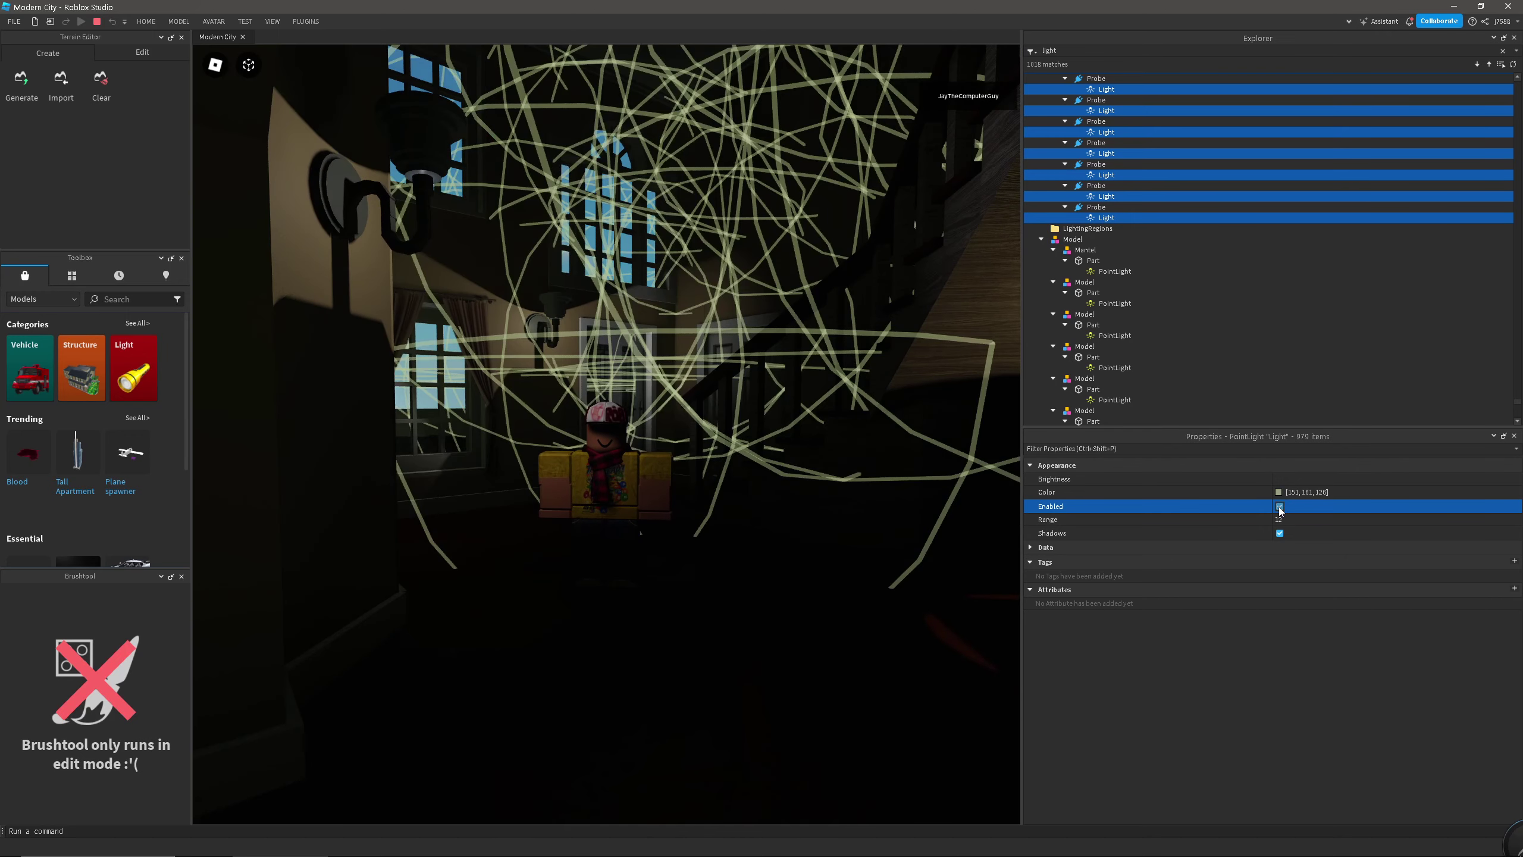
{"action": "left_click", "coordinate": [1280, 507]}
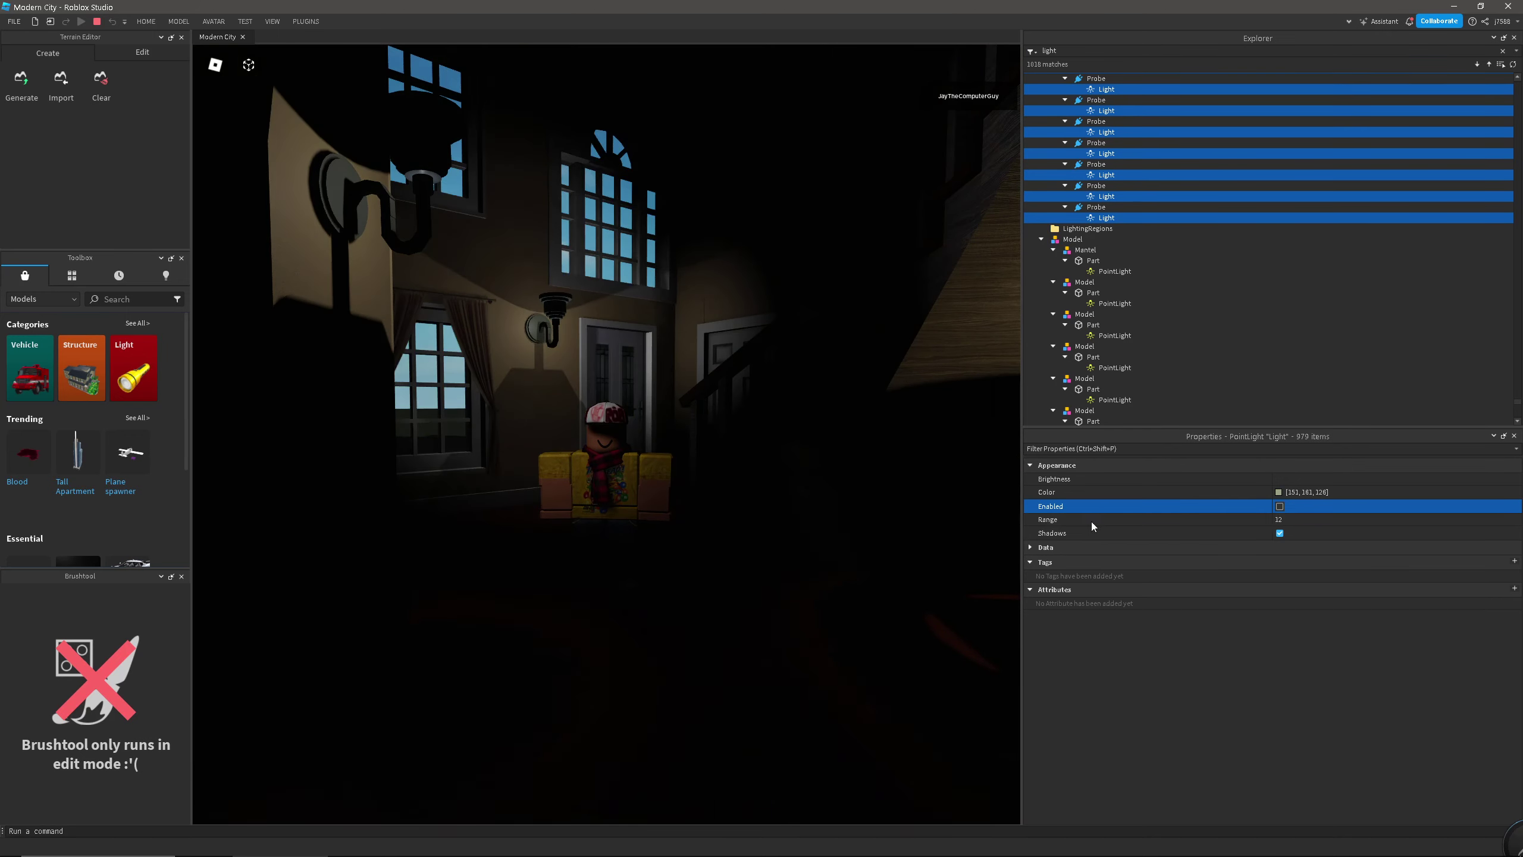
{"action": "right_click_drag", "start_coordinate": [766, 493], "coordinate": [766, 493]}
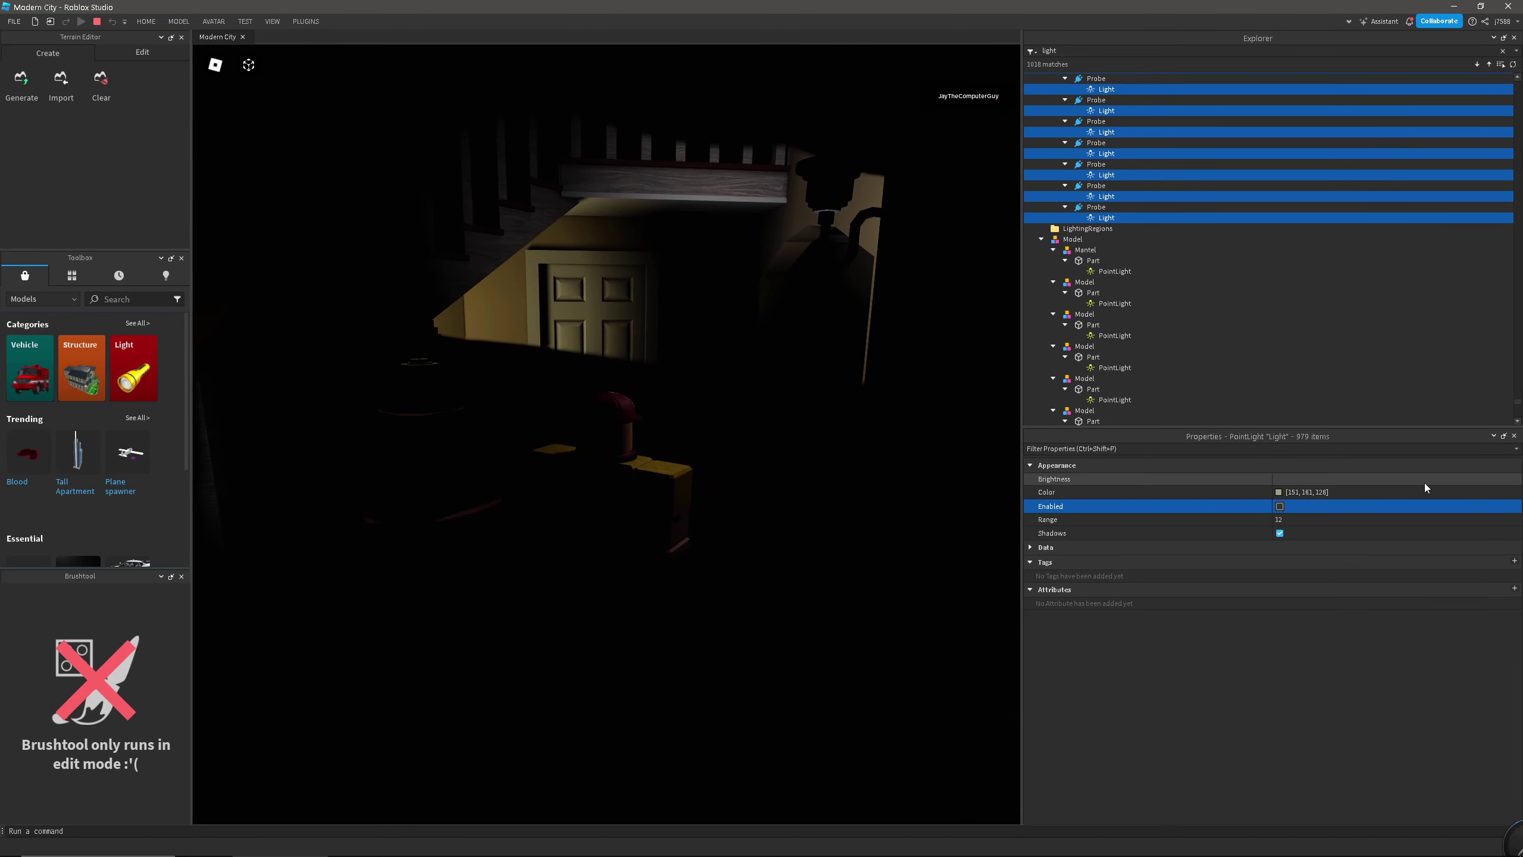
{"action": "left_click", "coordinate": [1281, 507]}
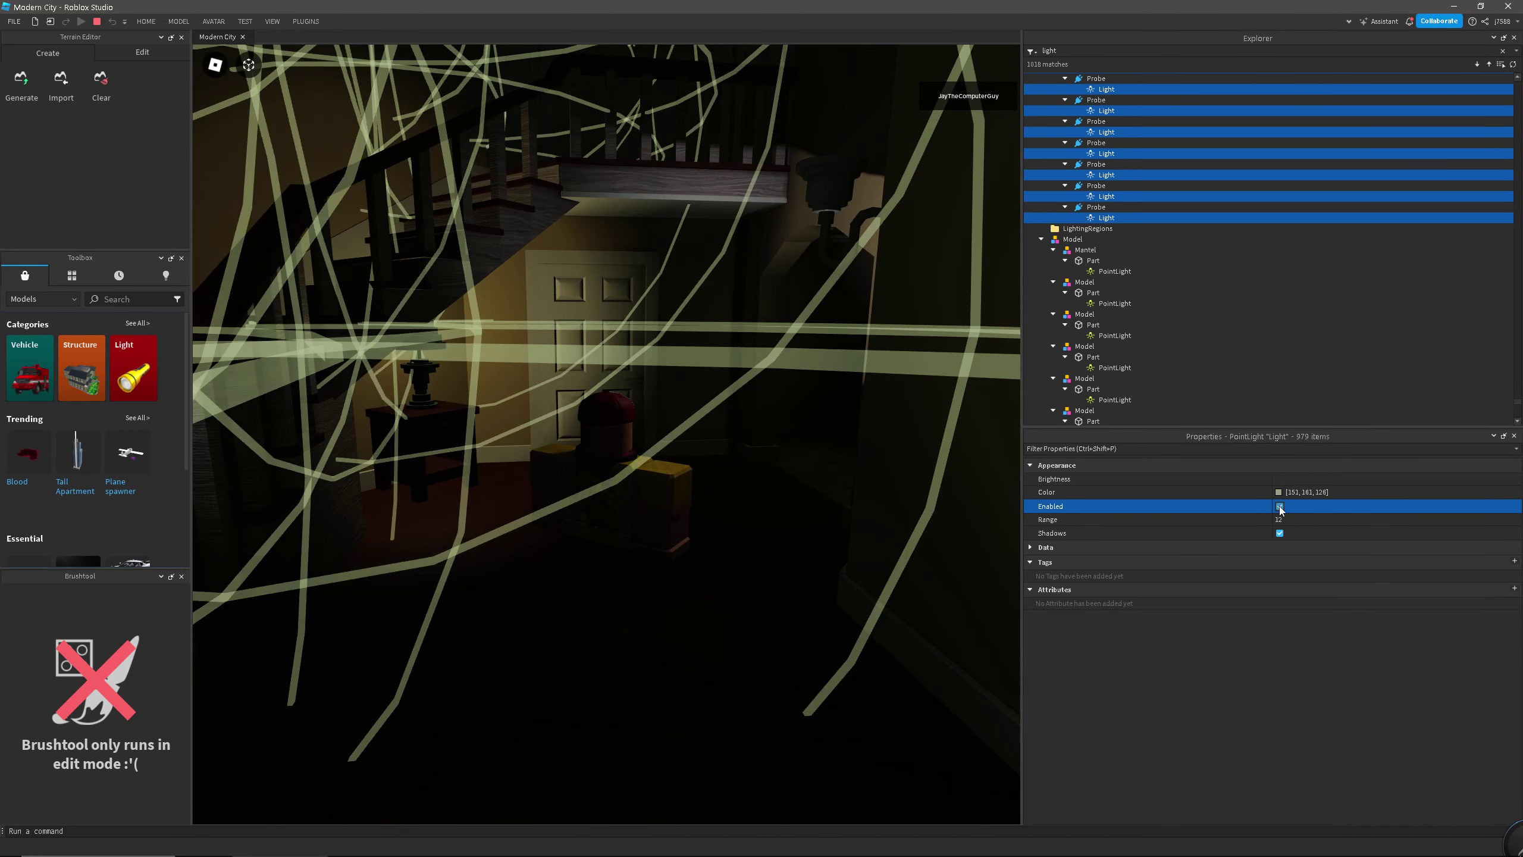
Compare the living room with the fireplace from two viewpoints with the probe lights disabled and enabled
{"action": "right_click_drag", "start_coordinate": [520, 515], "coordinate": [520, 514]}
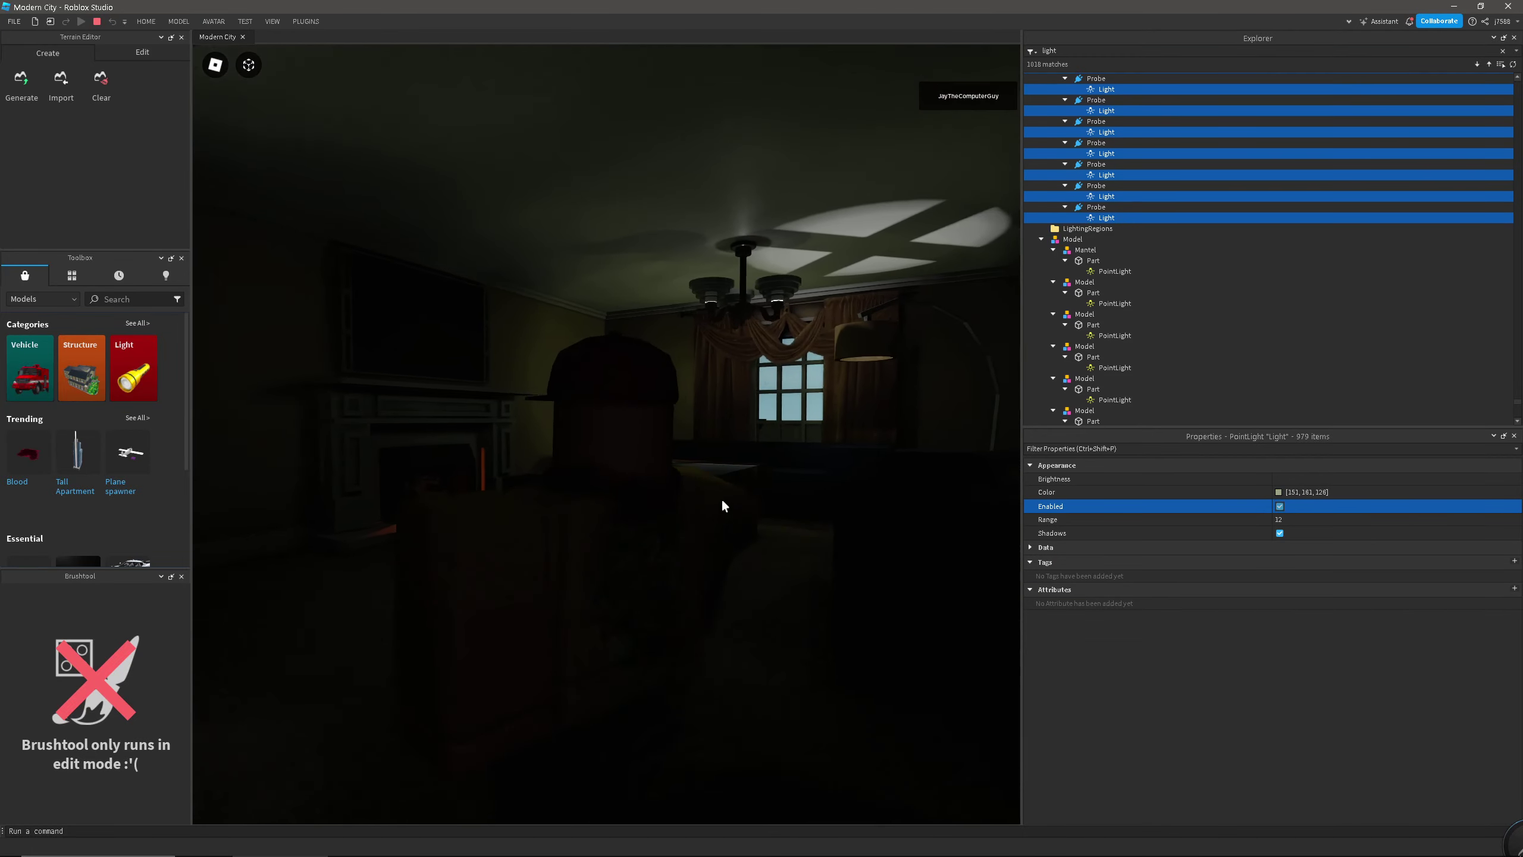
{"action": "left_click", "coordinate": [1280, 508]}
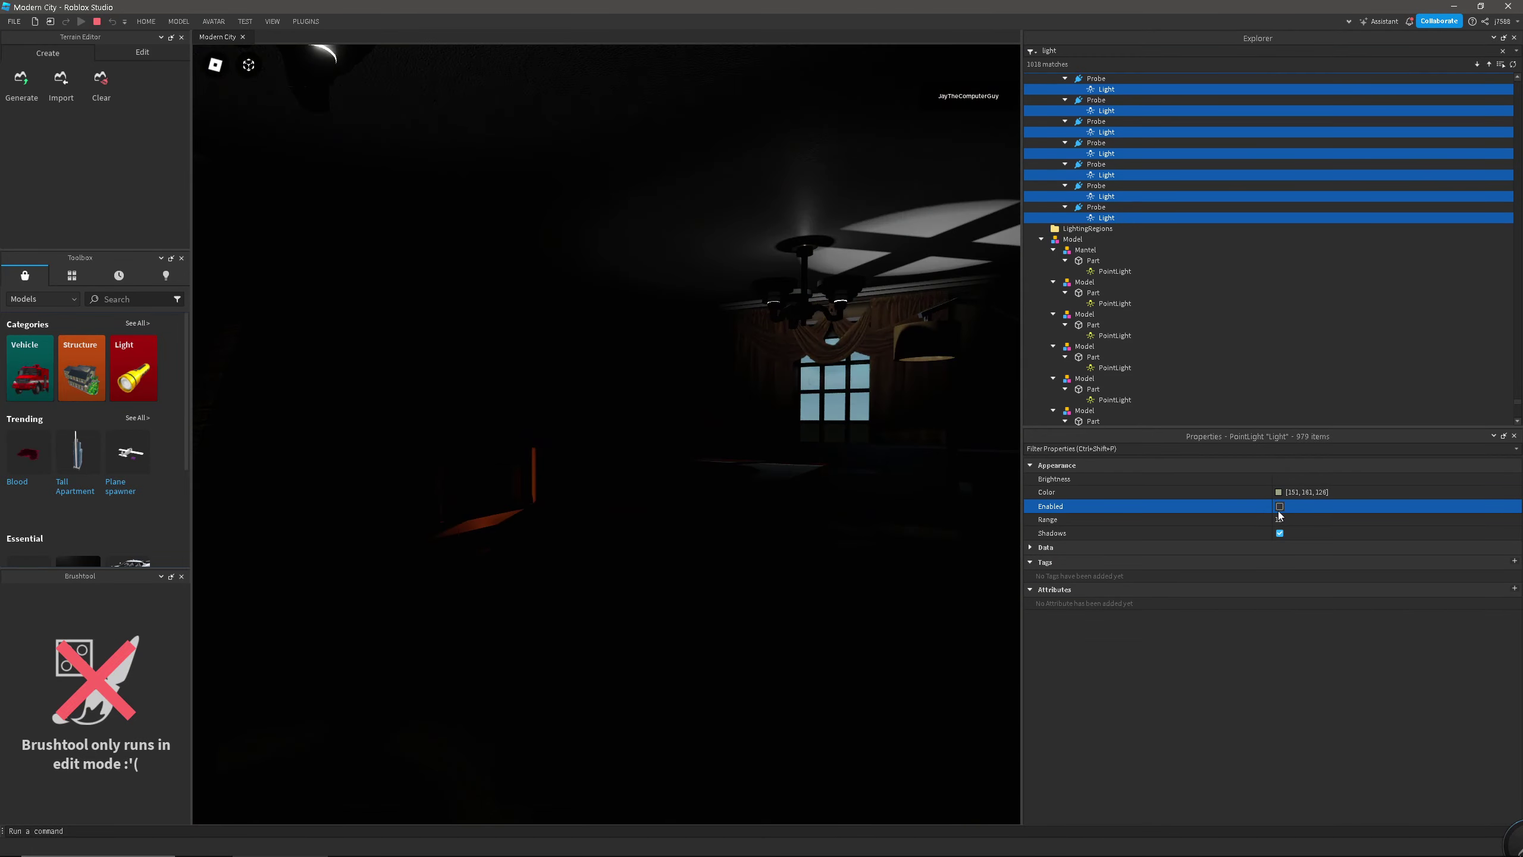
{"action": "left_click", "coordinate": [1279, 507]}
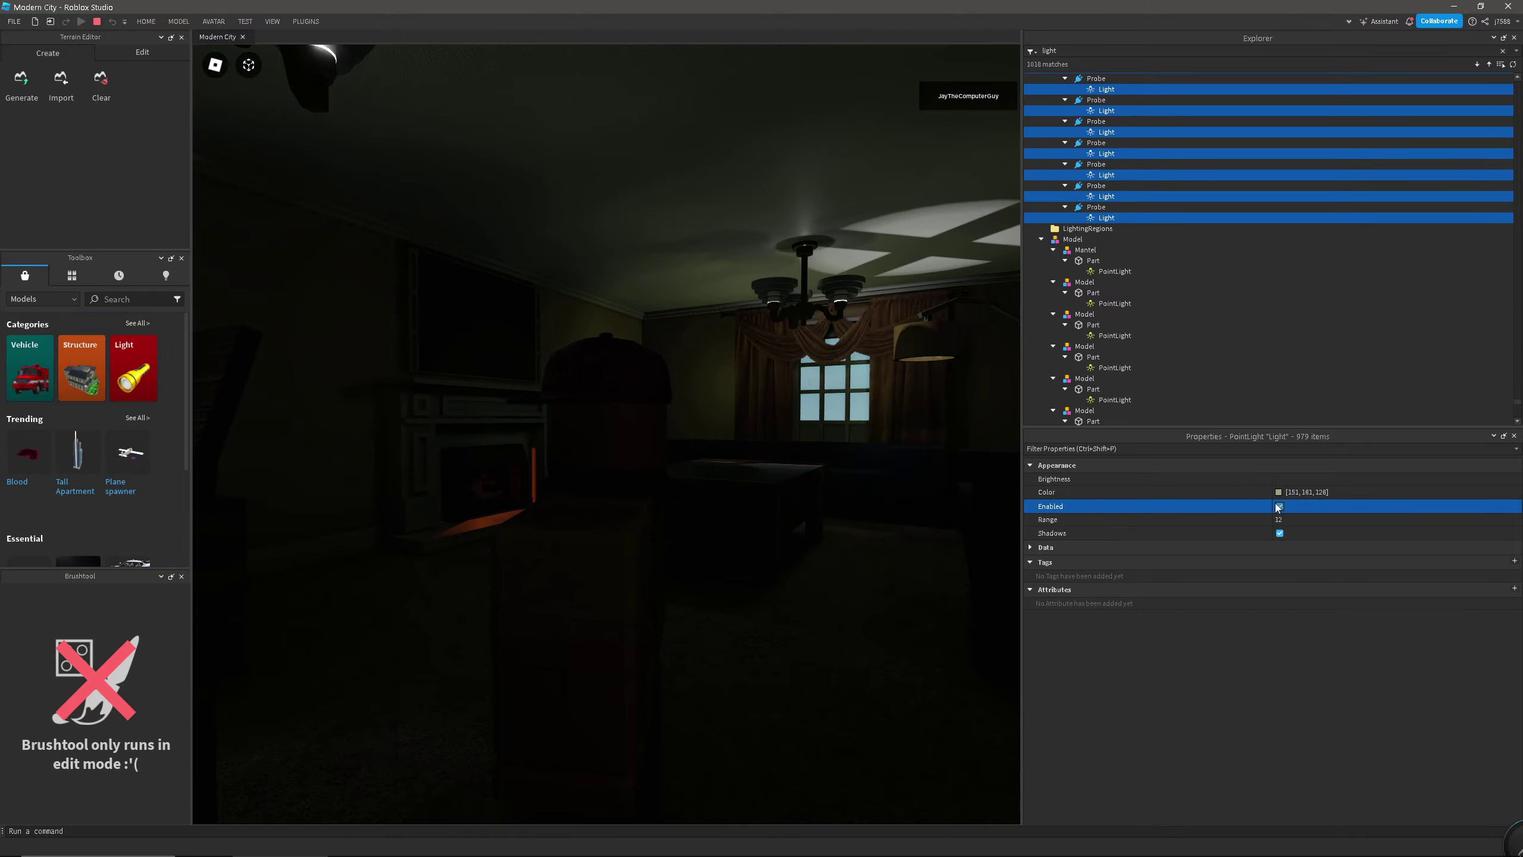
{"action": "right_click_drag", "start_coordinate": [392, 568], "coordinate": [392, 568]}
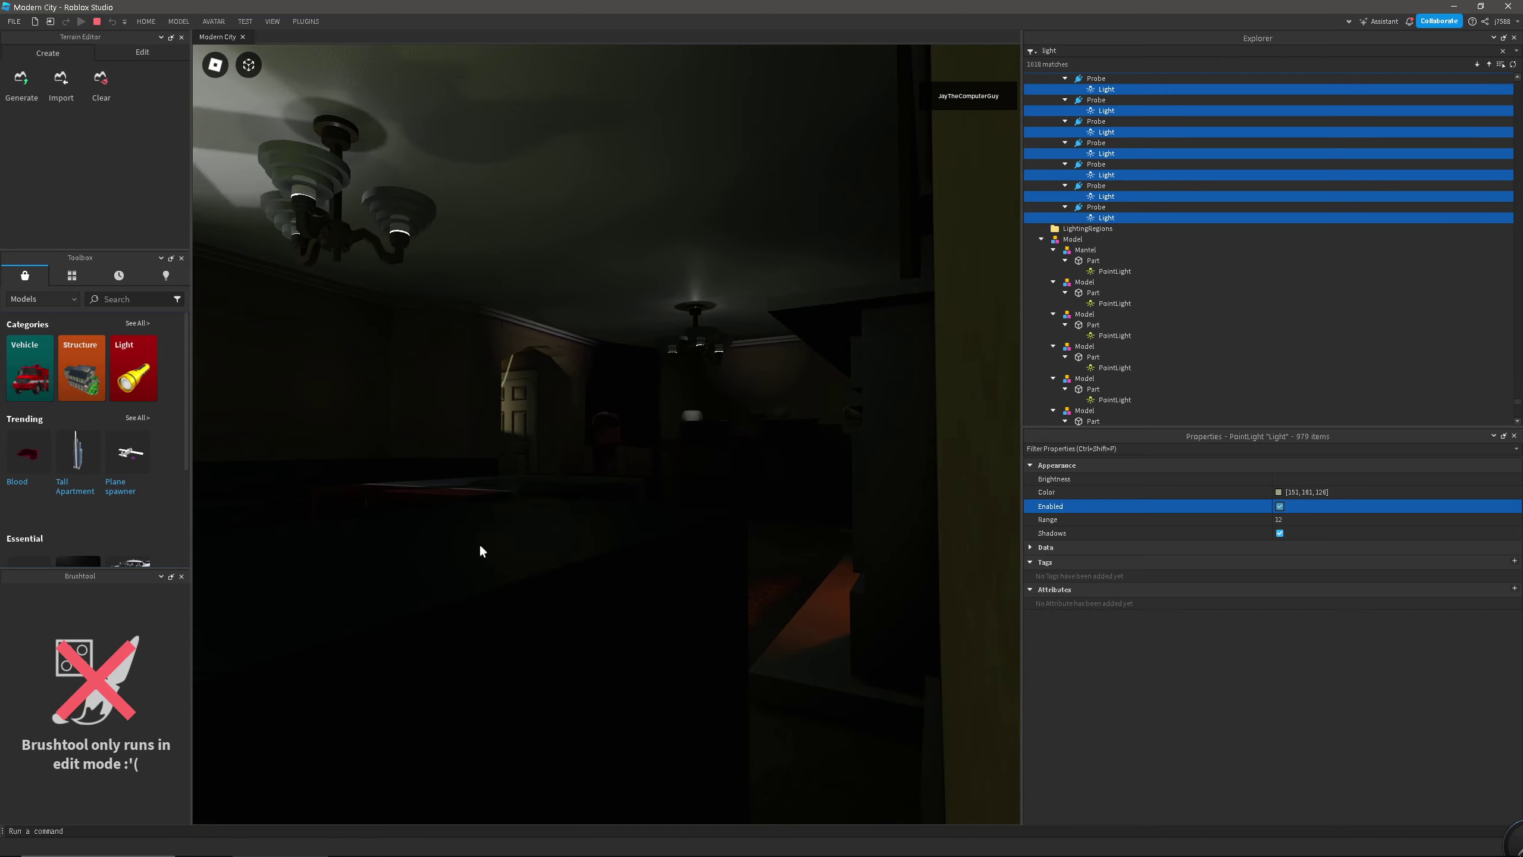
{"action": "left_click", "coordinate": [1280, 507]}
{"action": "left_click", "coordinate": [1279, 507]}
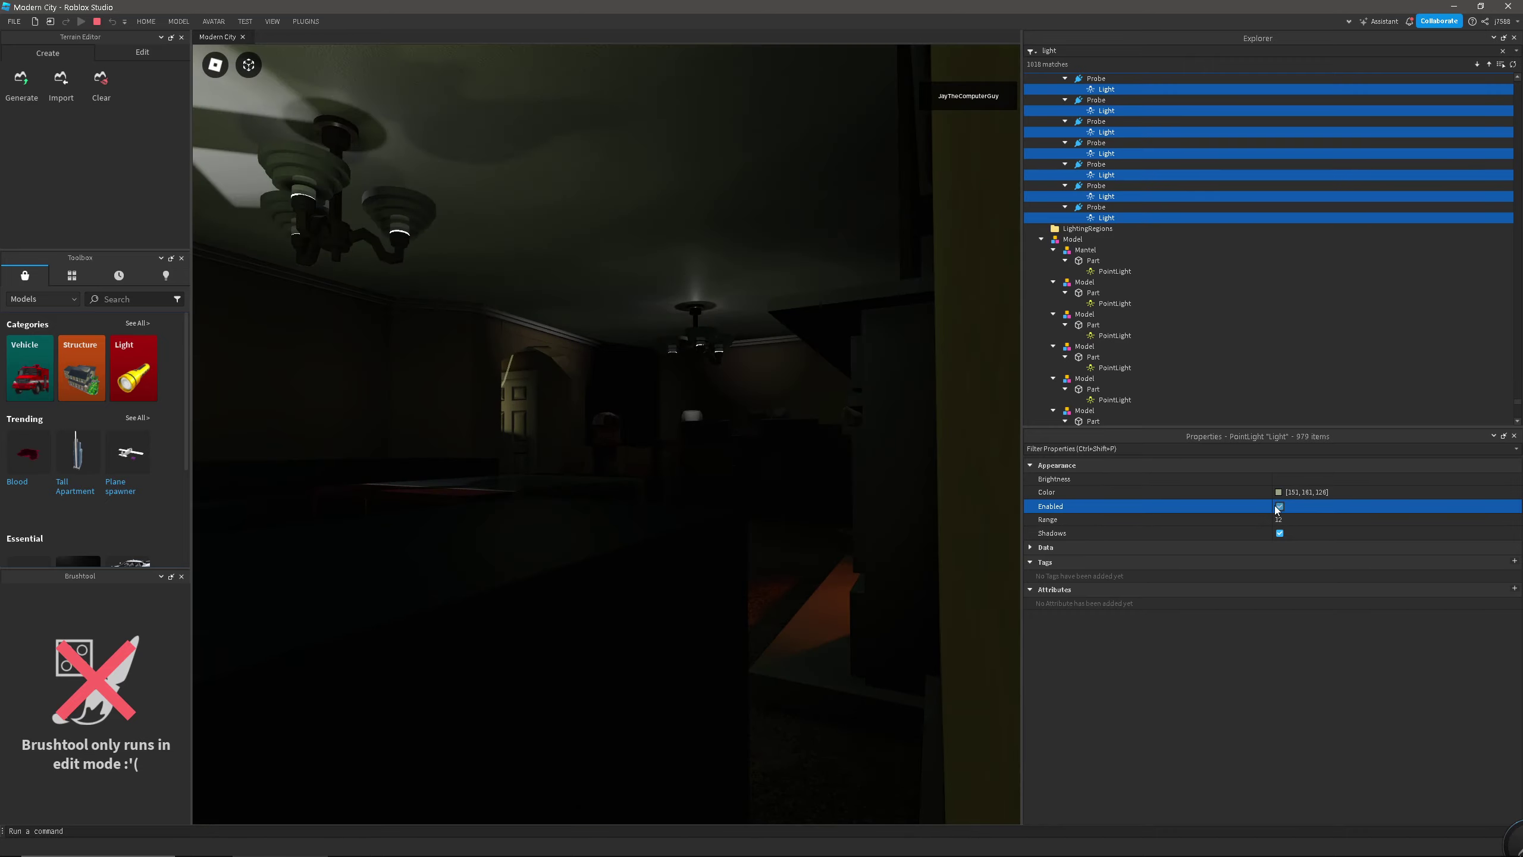
Compare the dining table area with the probe lights disabled and re-enabled
{"action": "right_click_drag", "start_coordinate": [692, 458], "coordinate": [695, 462]}
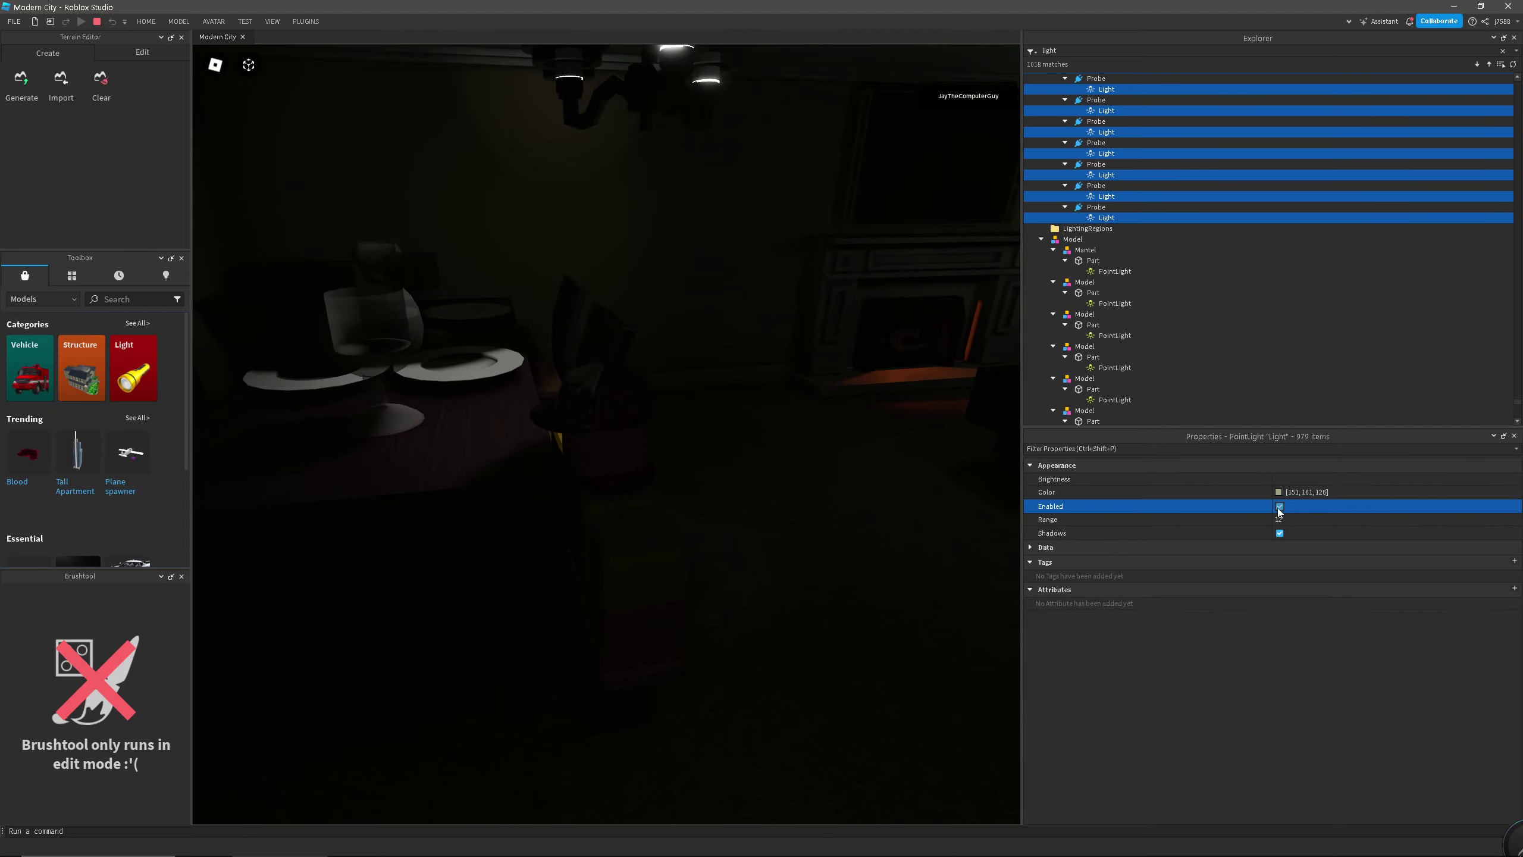
{"action": "left_click", "coordinate": [1279, 507]}
{"action": "left_click", "coordinate": [1279, 507]}
Walk into the kitchen and compare its lighting with the probe lights repeatedly disabled and enabled
{"action": "right_click_drag", "start_coordinate": [412, 571], "coordinate": [480, 541]}
{"action": "key", "text": "w"}
{"action": "key", "text": "w"}
{"action": "key", "text": "s"}
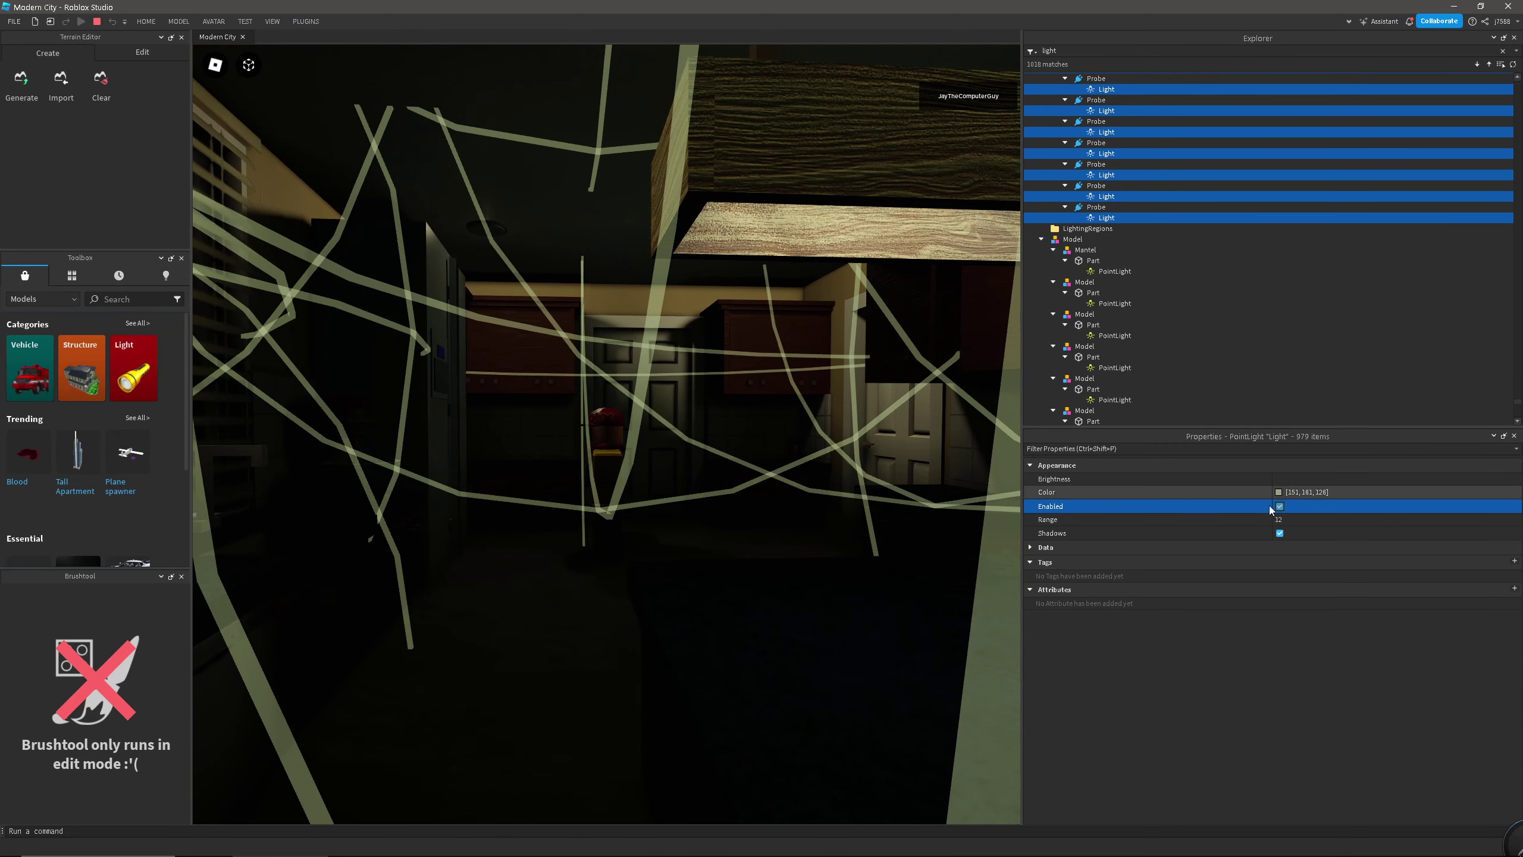
{"action": "left_click", "coordinate": [1279, 507]}
{"action": "left_click", "coordinate": [1280, 507]}
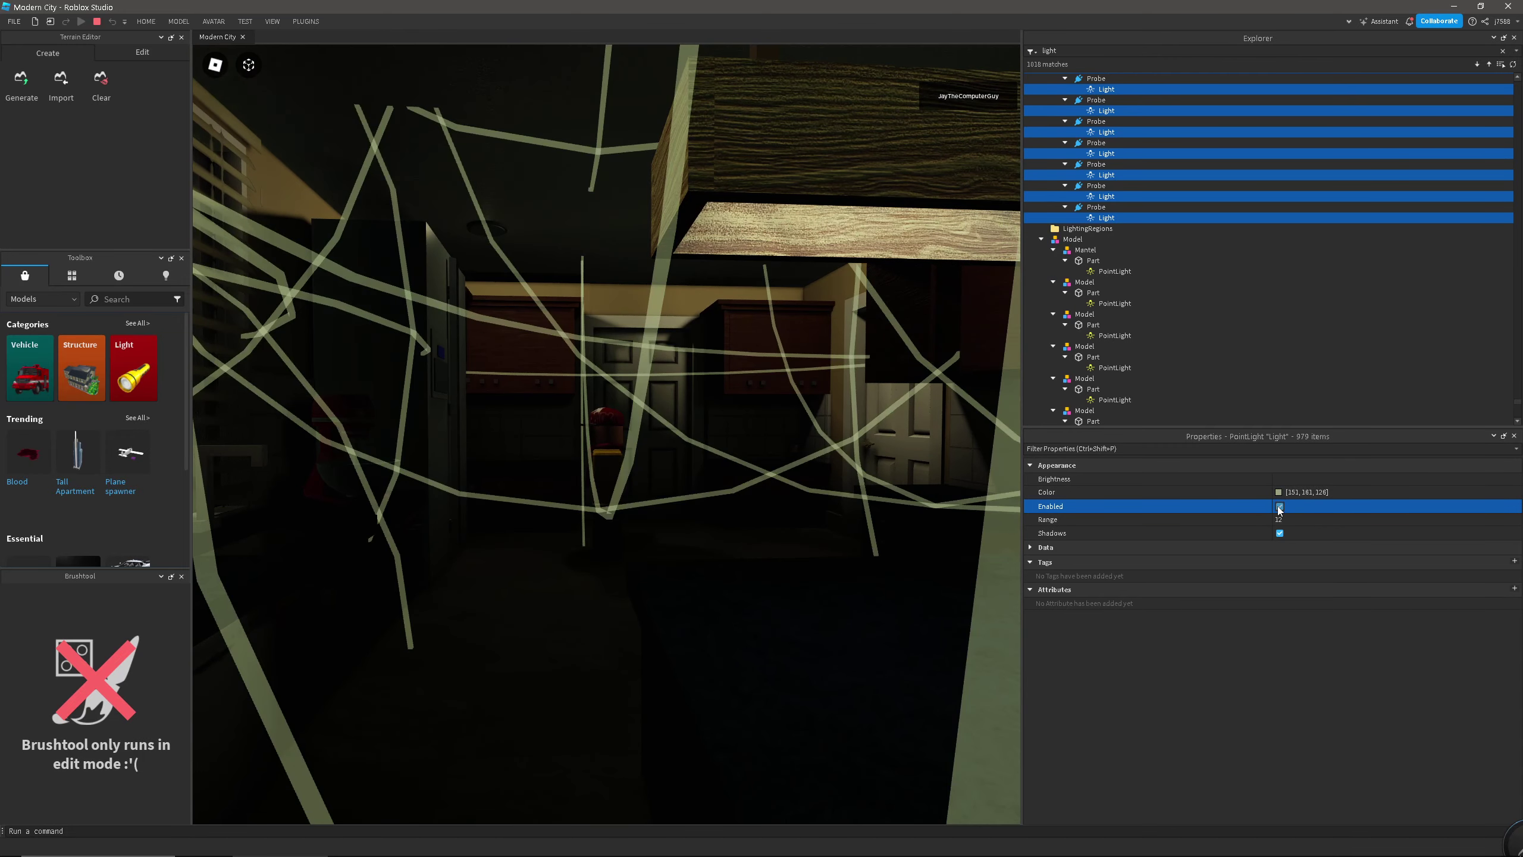
{"action": "left_click", "coordinate": [1279, 507]}
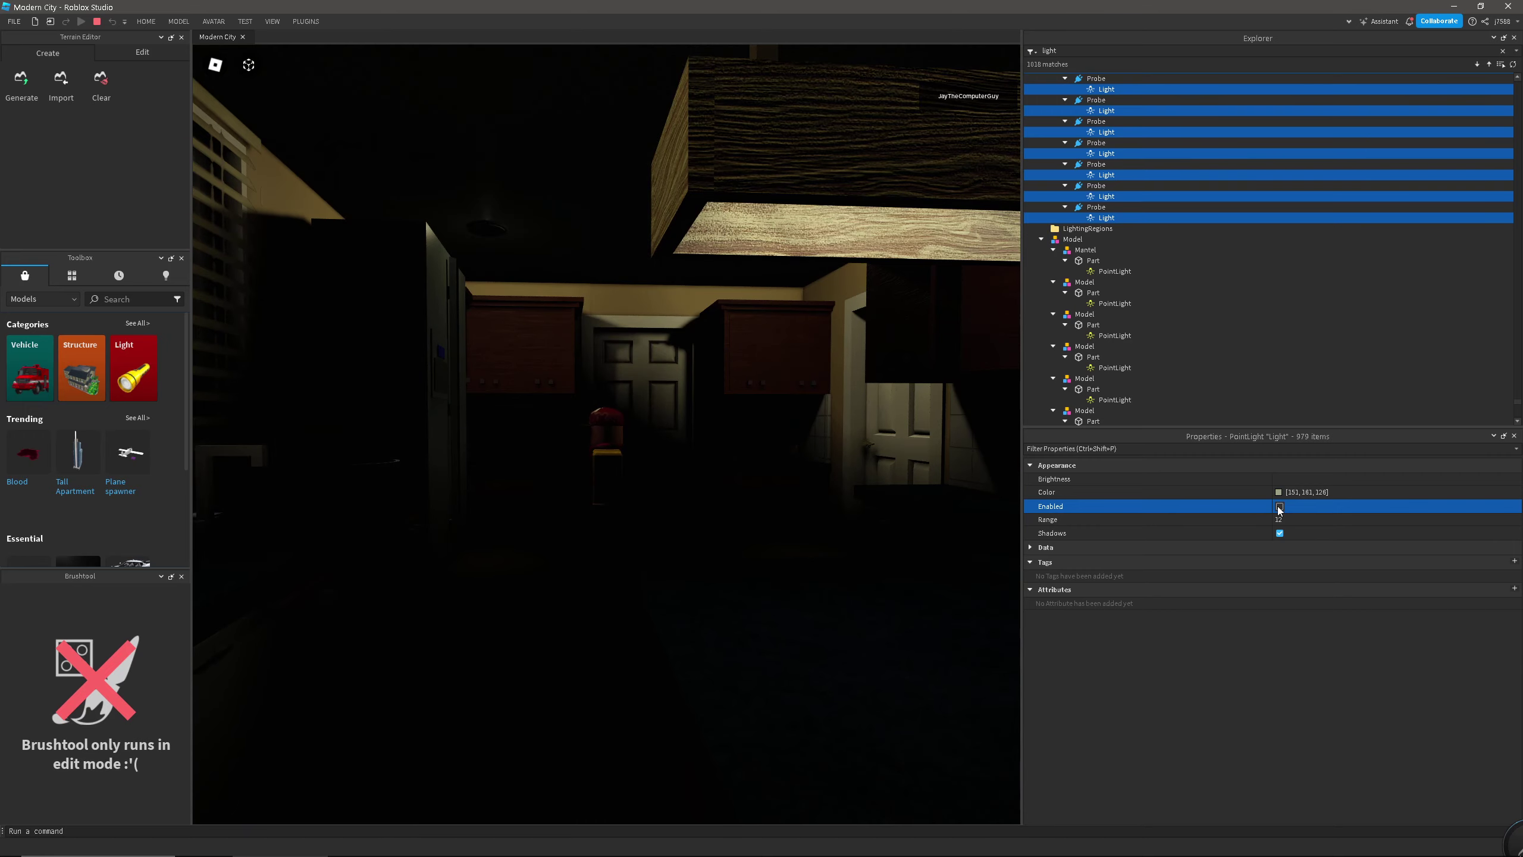
{"action": "left_click", "coordinate": [1279, 507]}
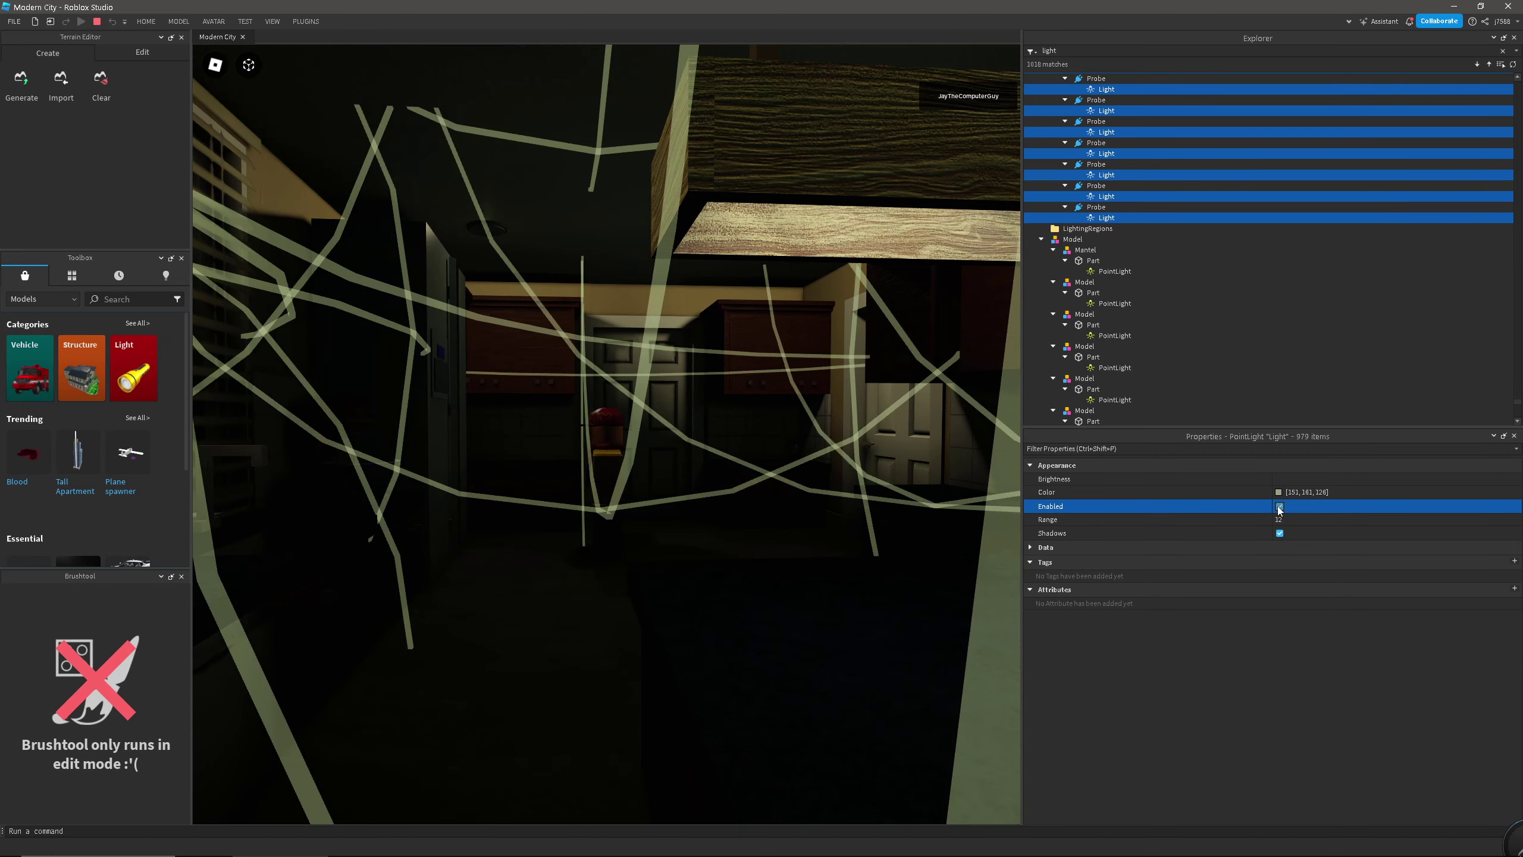
Enter the small room with window blinds and compare its corner with the probe lights disabled and enabled
{"action": "right_click_drag", "start_coordinate": [599, 550], "coordinate": [597, 543]}
{"action": "key", "text": "w"}
{"action": "scroll", "coordinate": [597, 543], "scroll_direction": "up", "scroll_amount": 6}
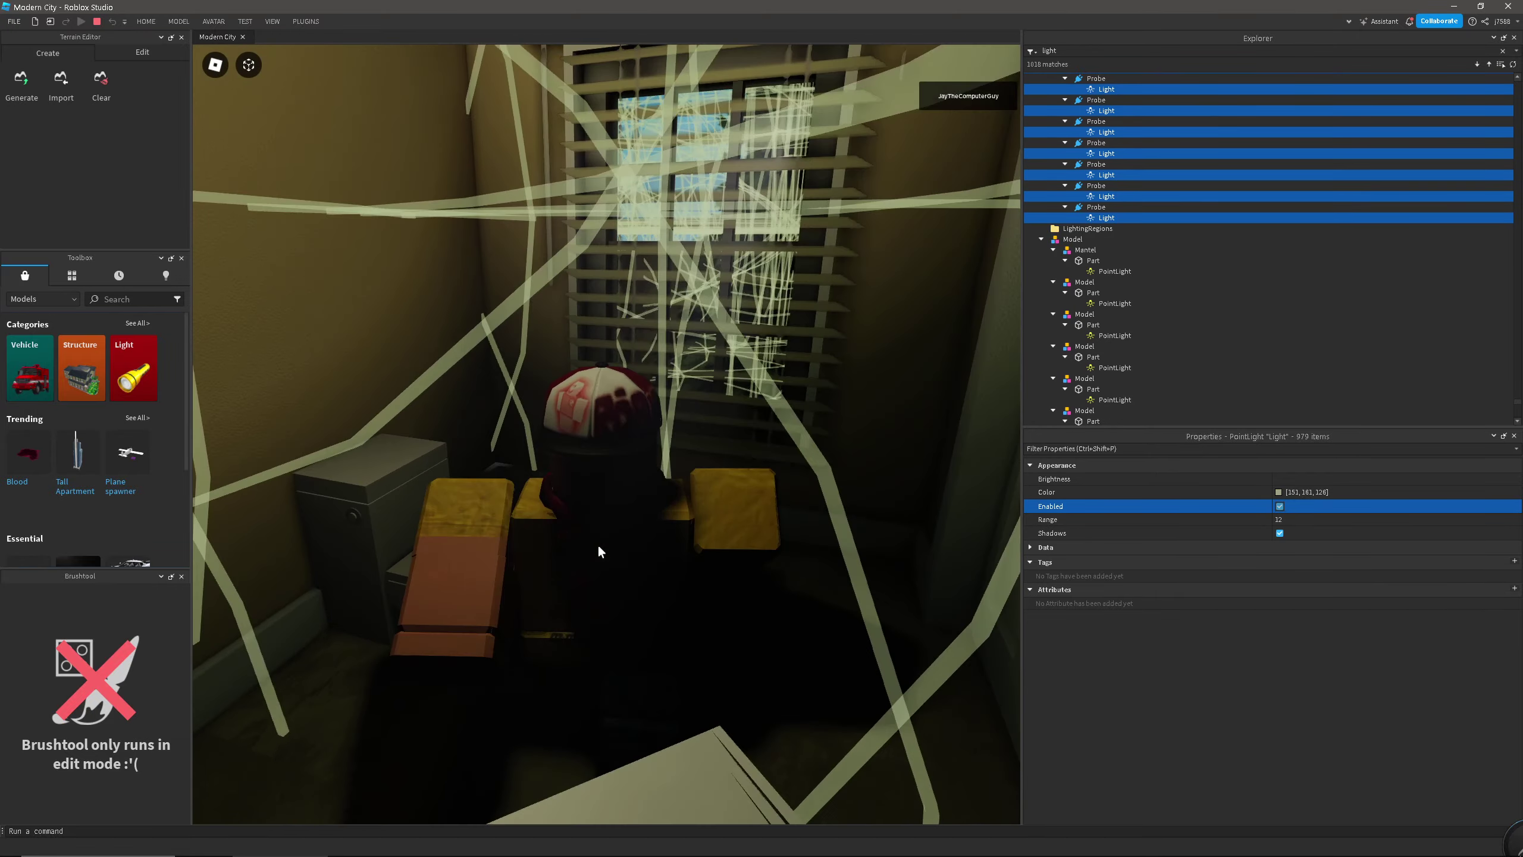
{"action": "scroll", "coordinate": [605, 430], "scroll_direction": "down", "scroll_amount": 2}
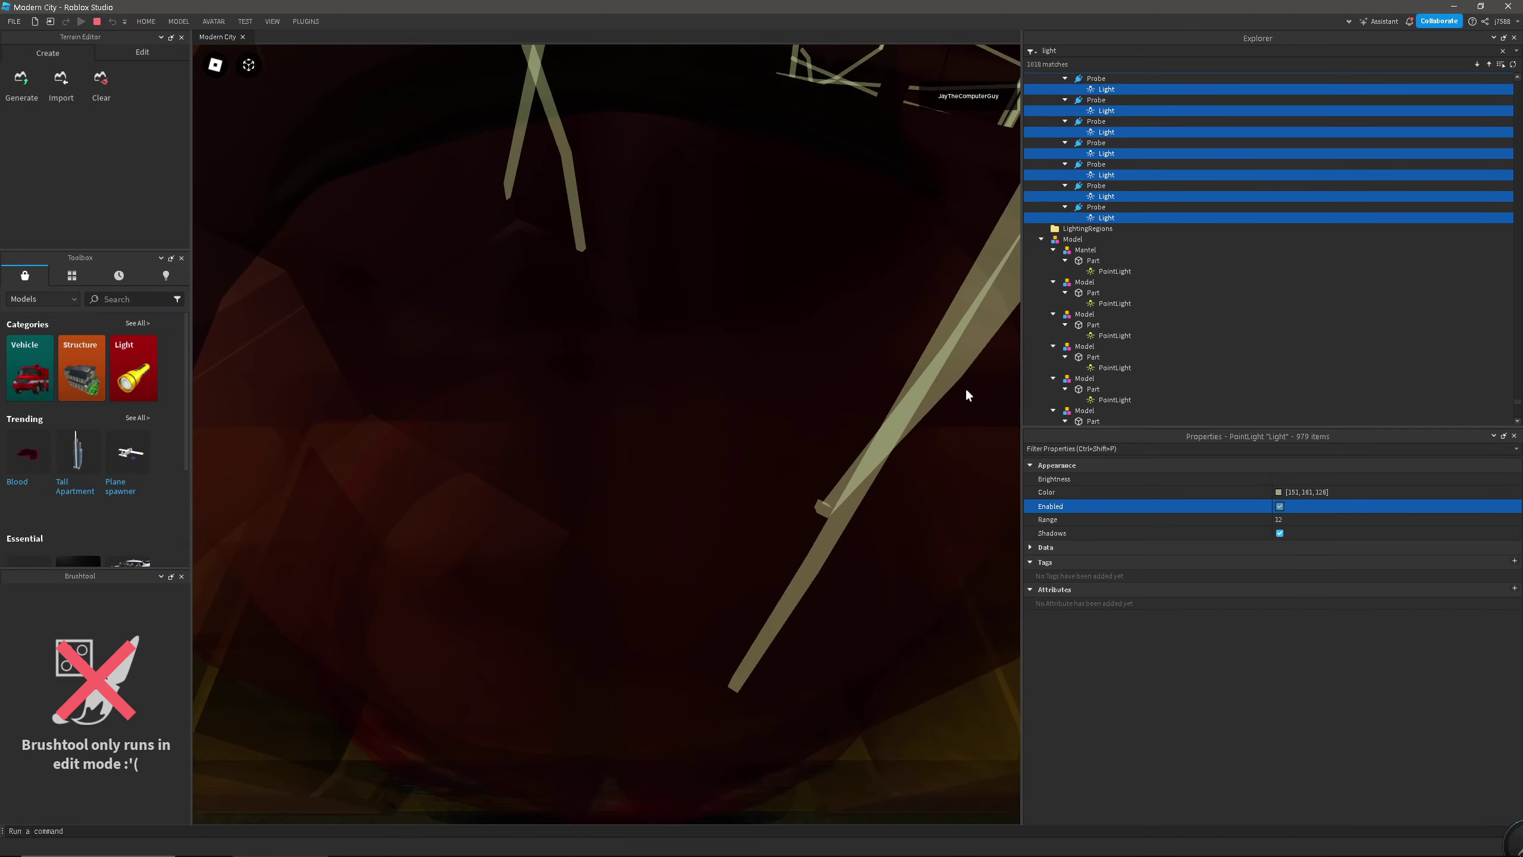
{"action": "scroll", "coordinate": [606, 431], "scroll_direction": "down", "scroll_amount": 5}
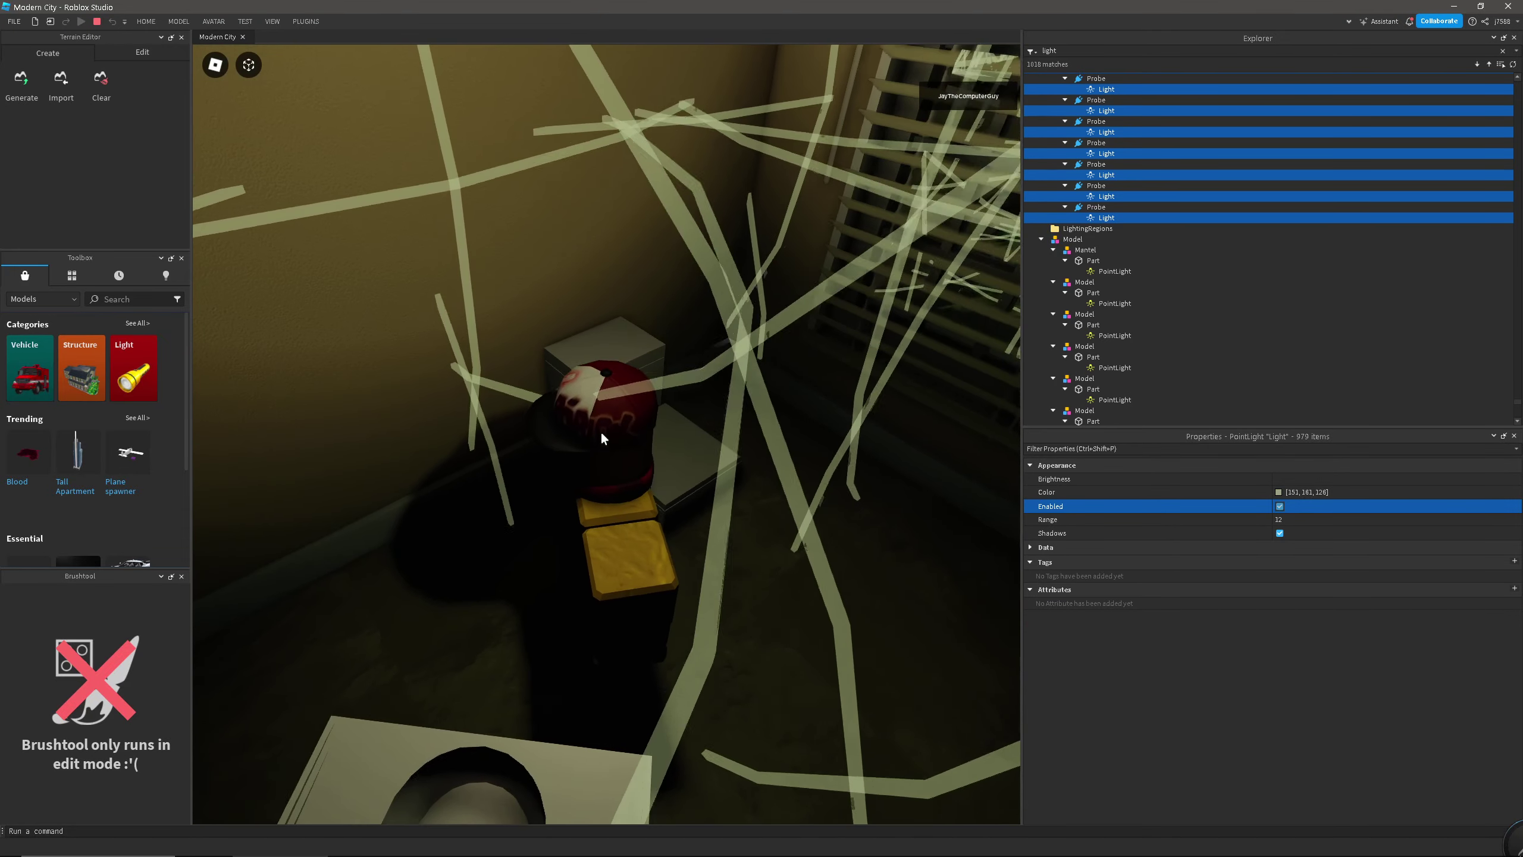
{"action": "left_click", "coordinate": [1280, 507]}
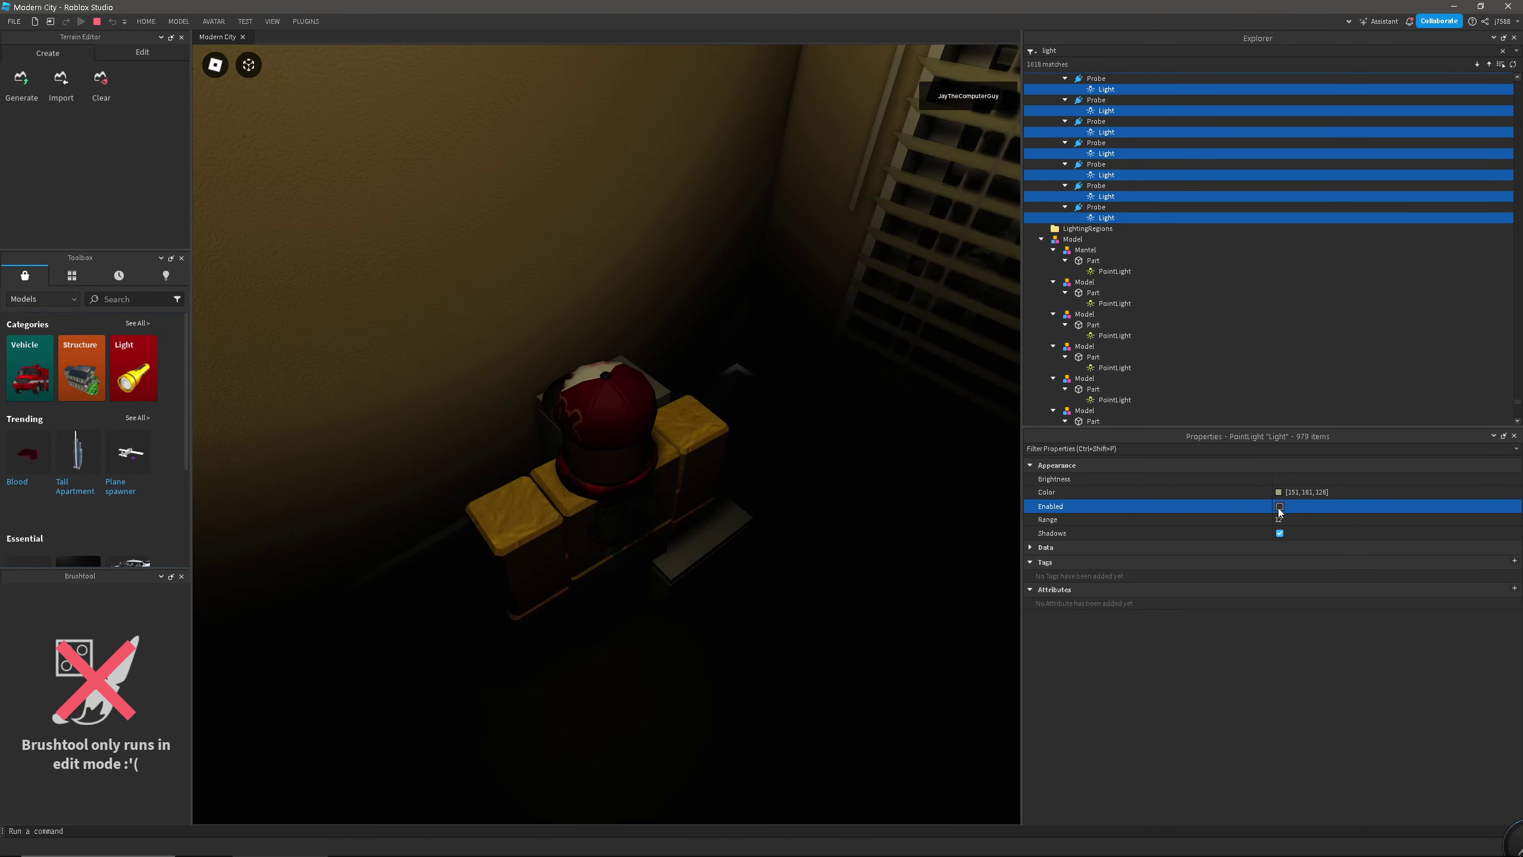
{"action": "left_click", "coordinate": [1279, 507]}
Examine the doorway area and the kitchen stove under the range hood with the probe lights off, and re-enable them
{"action": "right_click_drag", "start_coordinate": [348, 469], "coordinate": [348, 469]}
{"action": "key", "text": "w"}
{"action": "scroll", "coordinate": [348, 469], "scroll_direction": "up", "scroll_amount": 5}
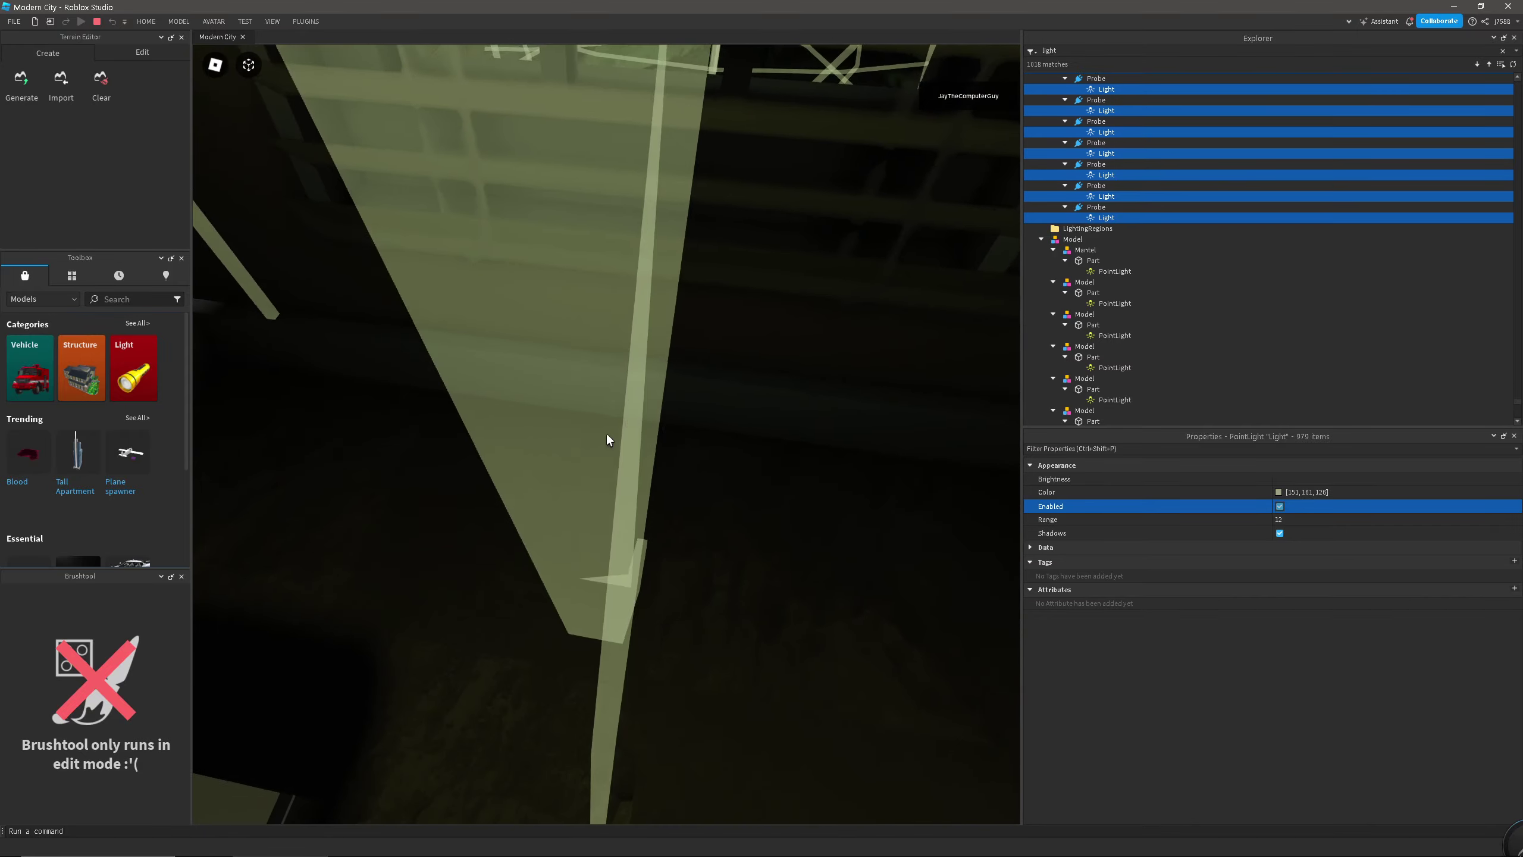
{"action": "key", "text": "w"}
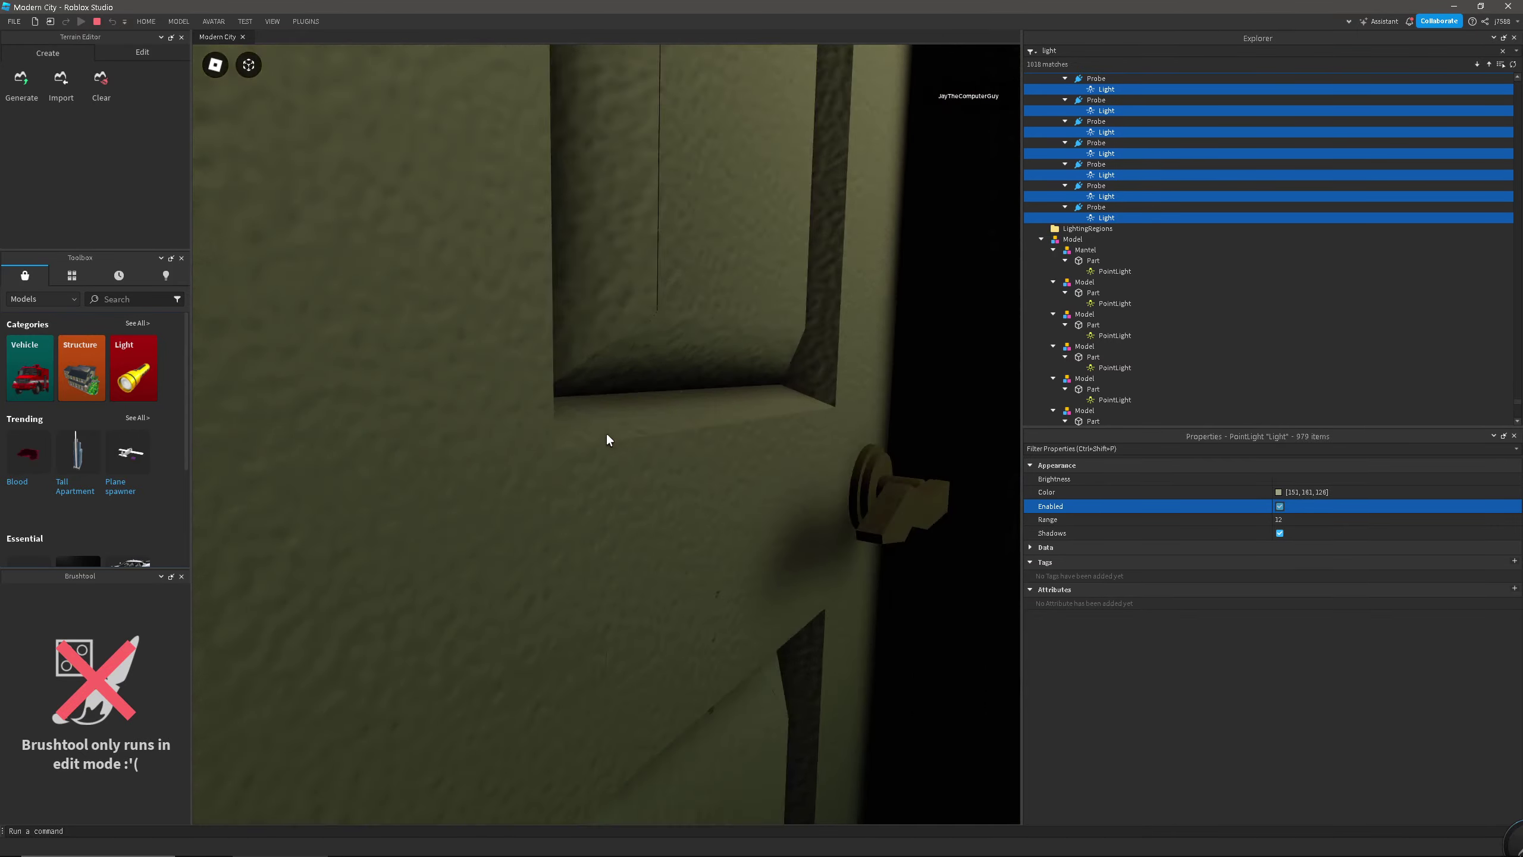
{"action": "scroll", "coordinate": [607, 433], "scroll_direction": "down", "scroll_amount": 3}
{"action": "right_click_drag", "start_coordinate": [607, 436], "coordinate": [706, 444]}
{"action": "scroll", "coordinate": [610, 436], "scroll_direction": "up", "scroll_amount": 8}
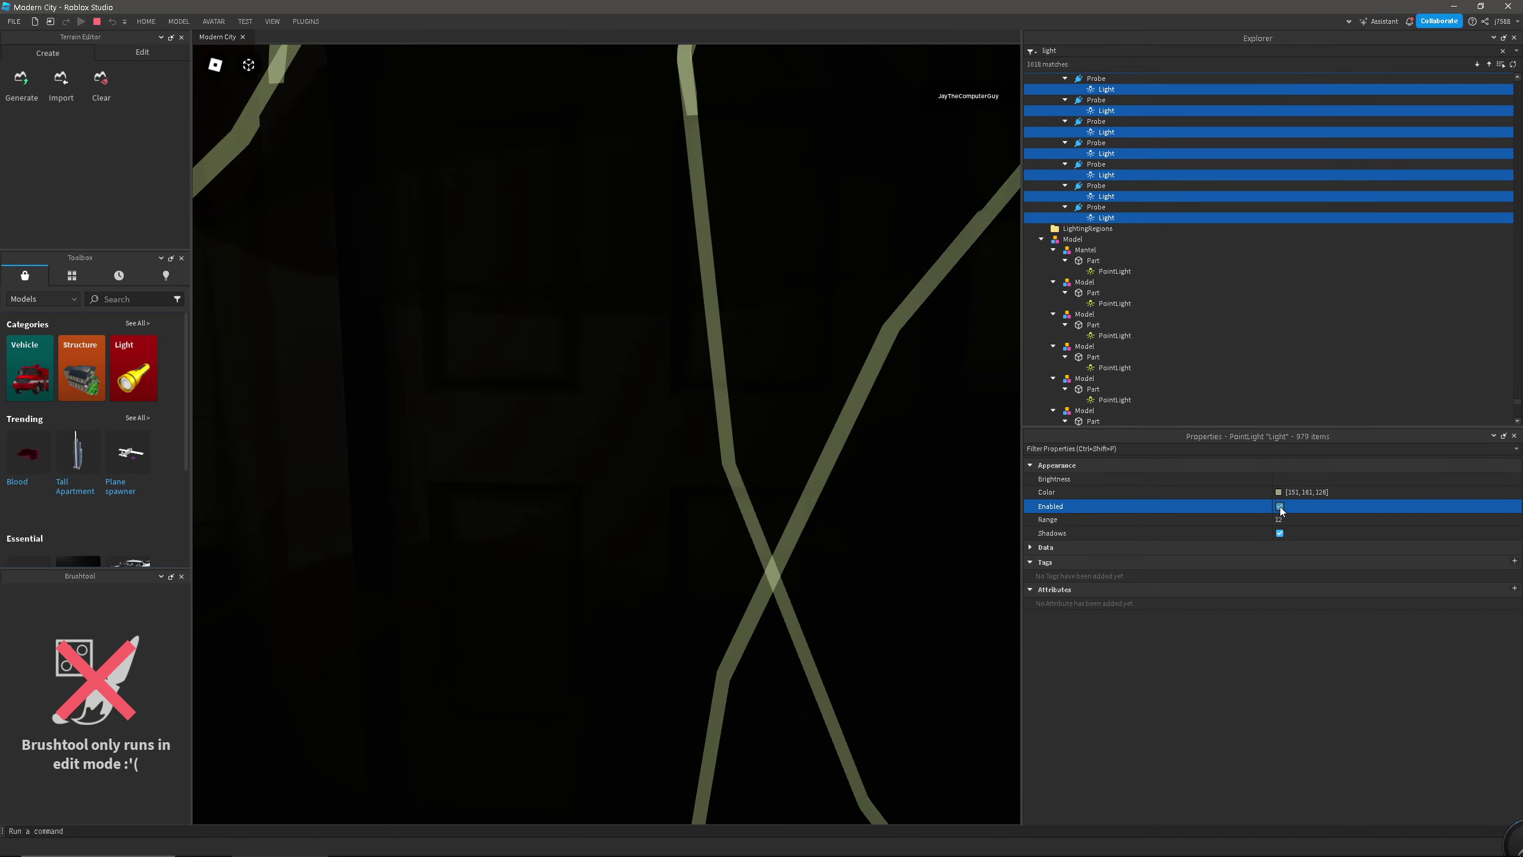
{"action": "right_click_drag", "start_coordinate": [580, 503], "coordinate": [581, 503]}
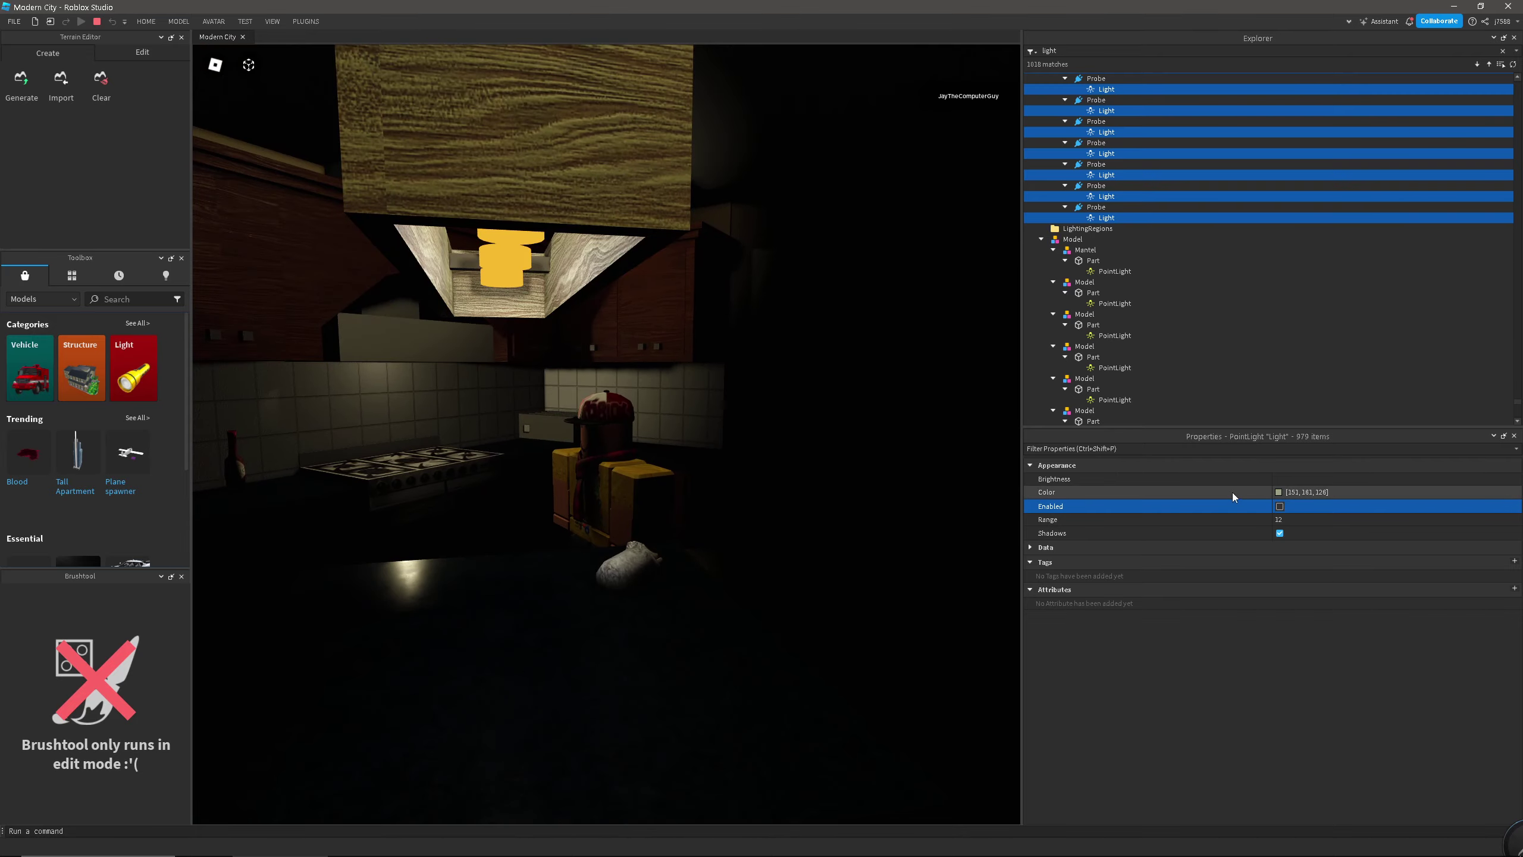
{"action": "left_click", "coordinate": [1279, 507]}
Walk through the kitchen back to the entrance hall staircase and compare the surroundings with the probe lights disabled and enabled
{"action": "key", "text": "d"}
{"action": "scroll", "coordinate": [648, 475], "scroll_direction": "up", "scroll_amount": 5}
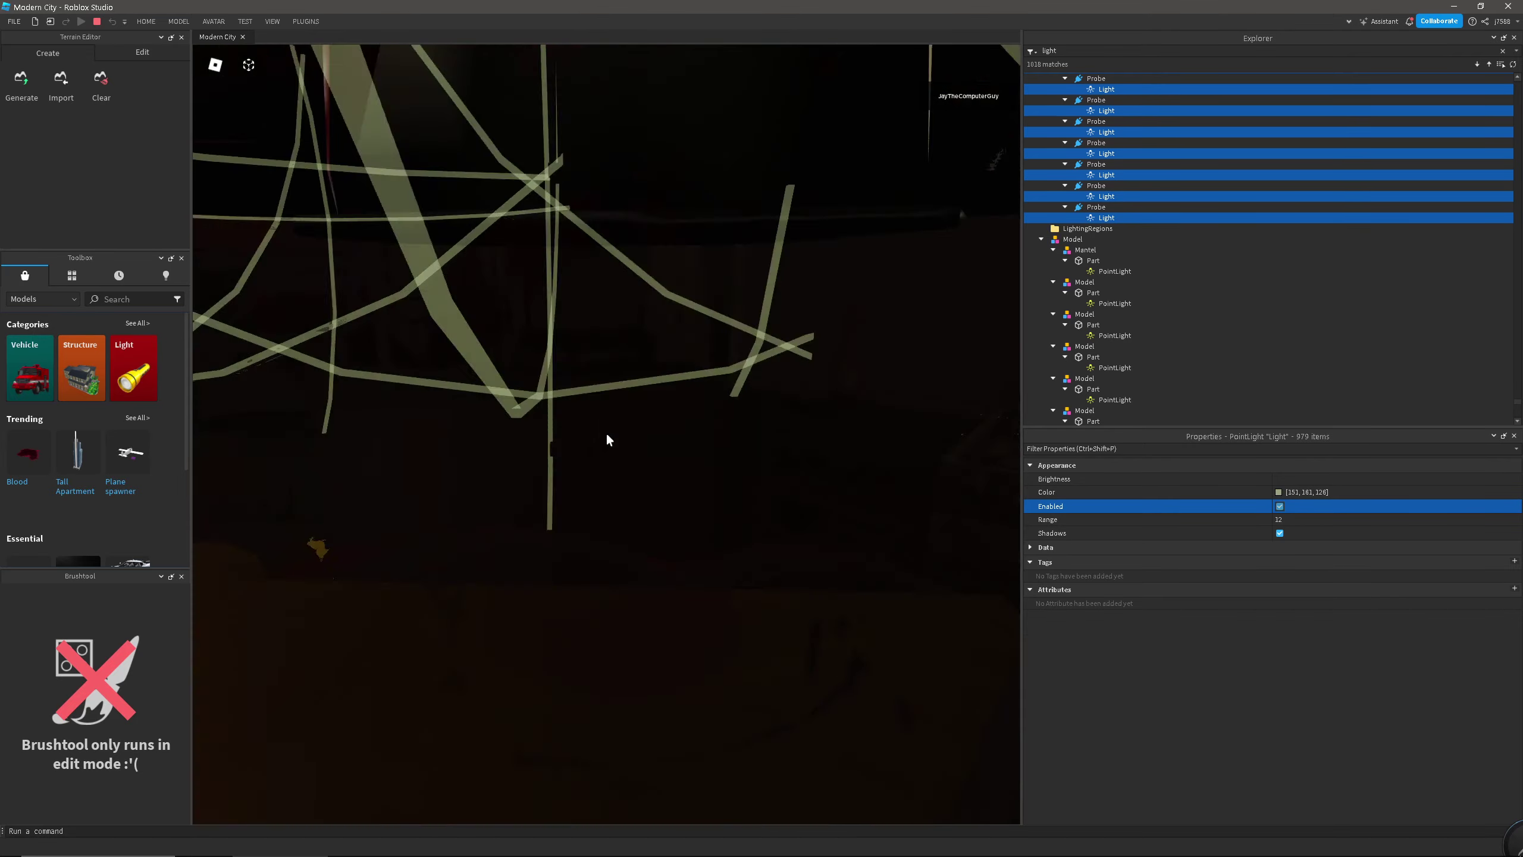
{"action": "key", "text": "w"}
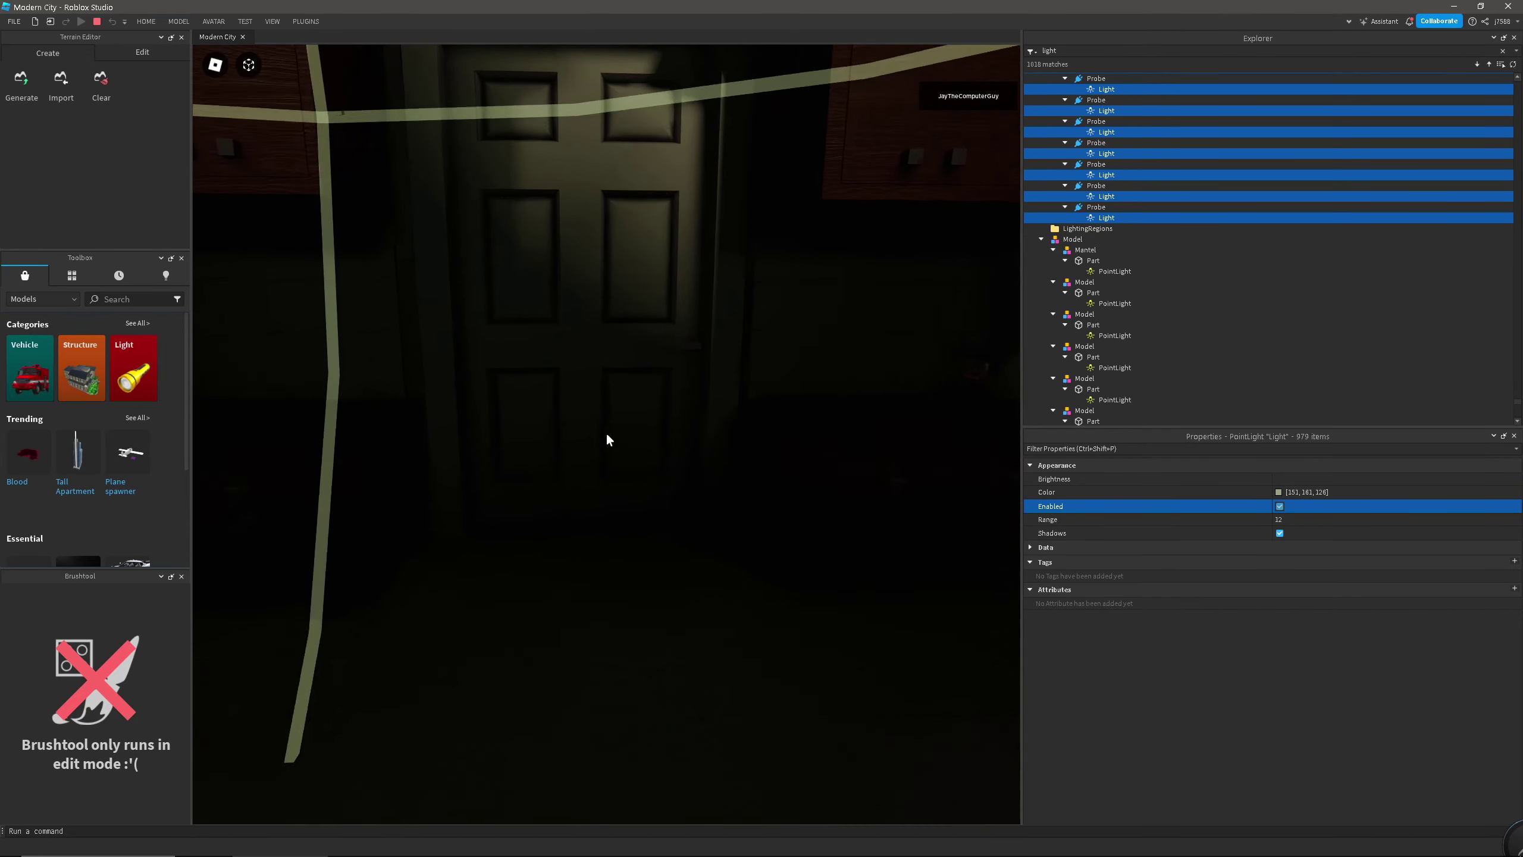
{"action": "key", "text": "w"}
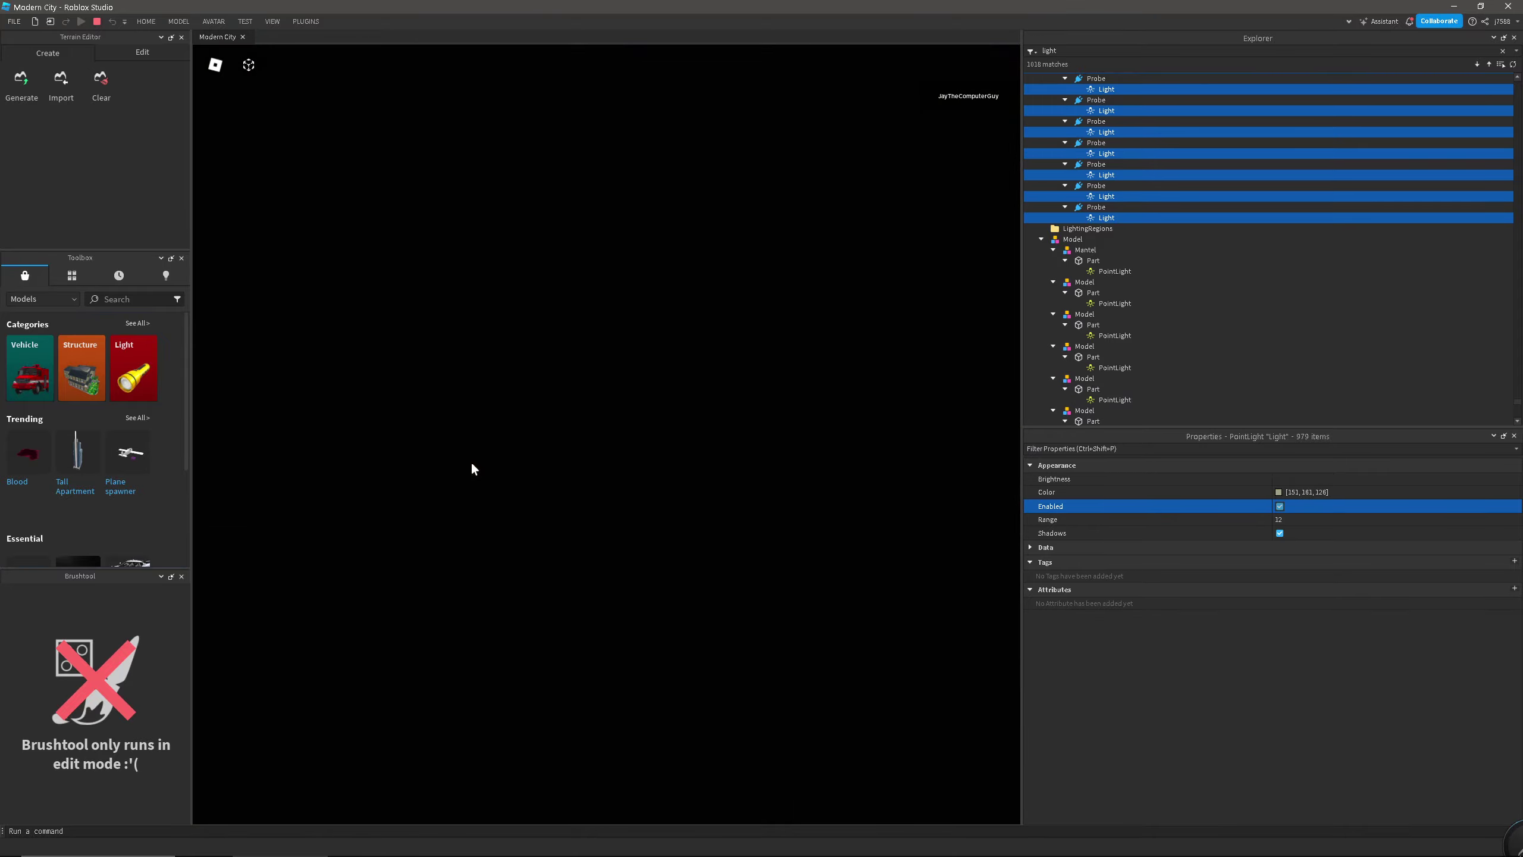
{"action": "key", "text": "w"}
{"action": "right_click_drag", "start_coordinate": [471, 462], "coordinate": [471, 460]}
{"action": "scroll", "coordinate": [471, 459], "scroll_direction": "up", "scroll_amount": 3}
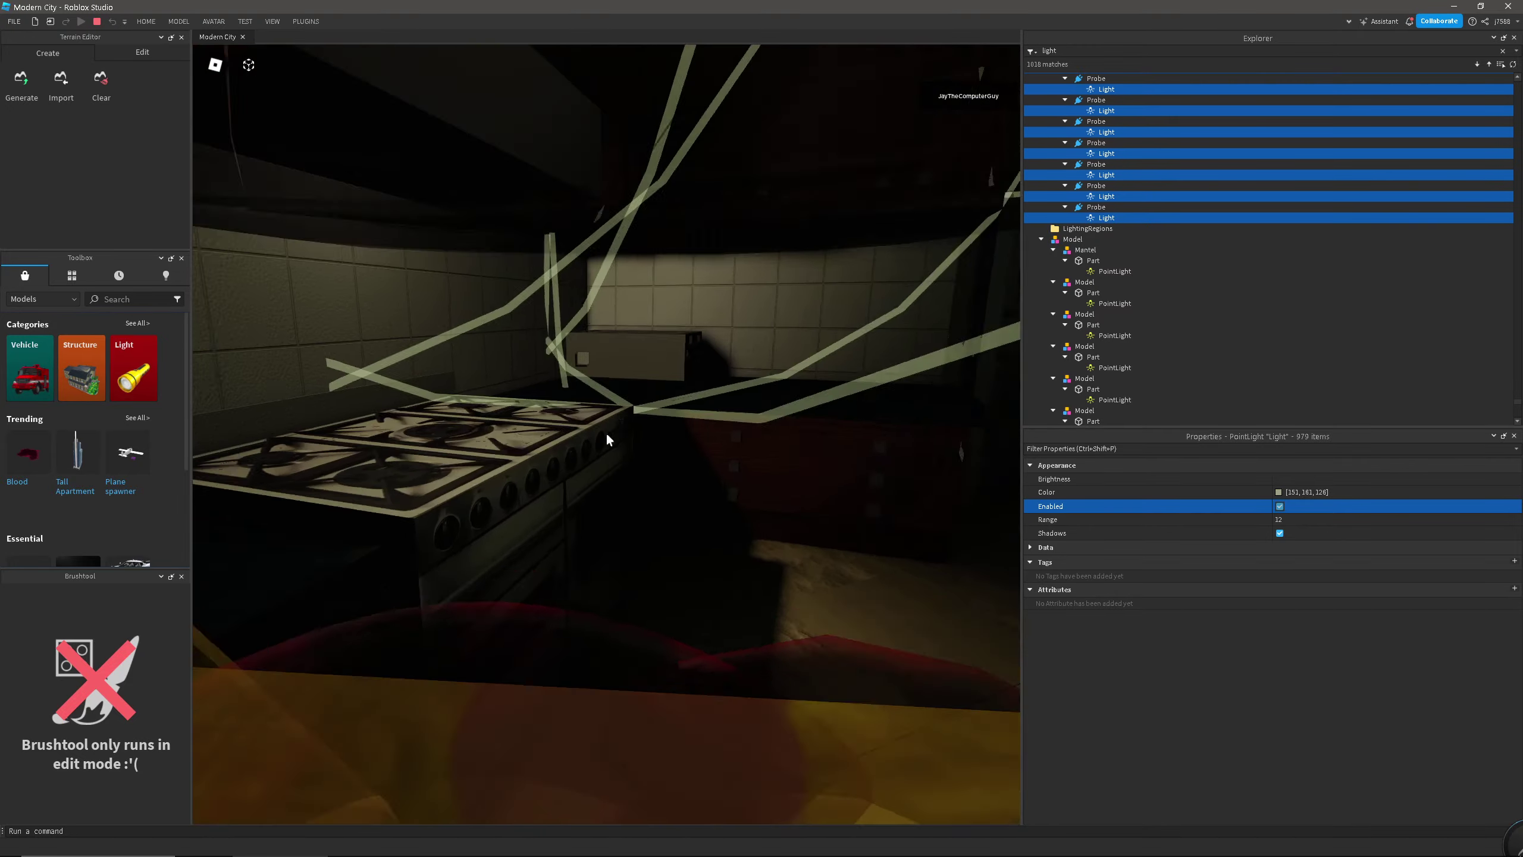
{"action": "key", "text": "w"}
{"action": "key", "text": "w"}
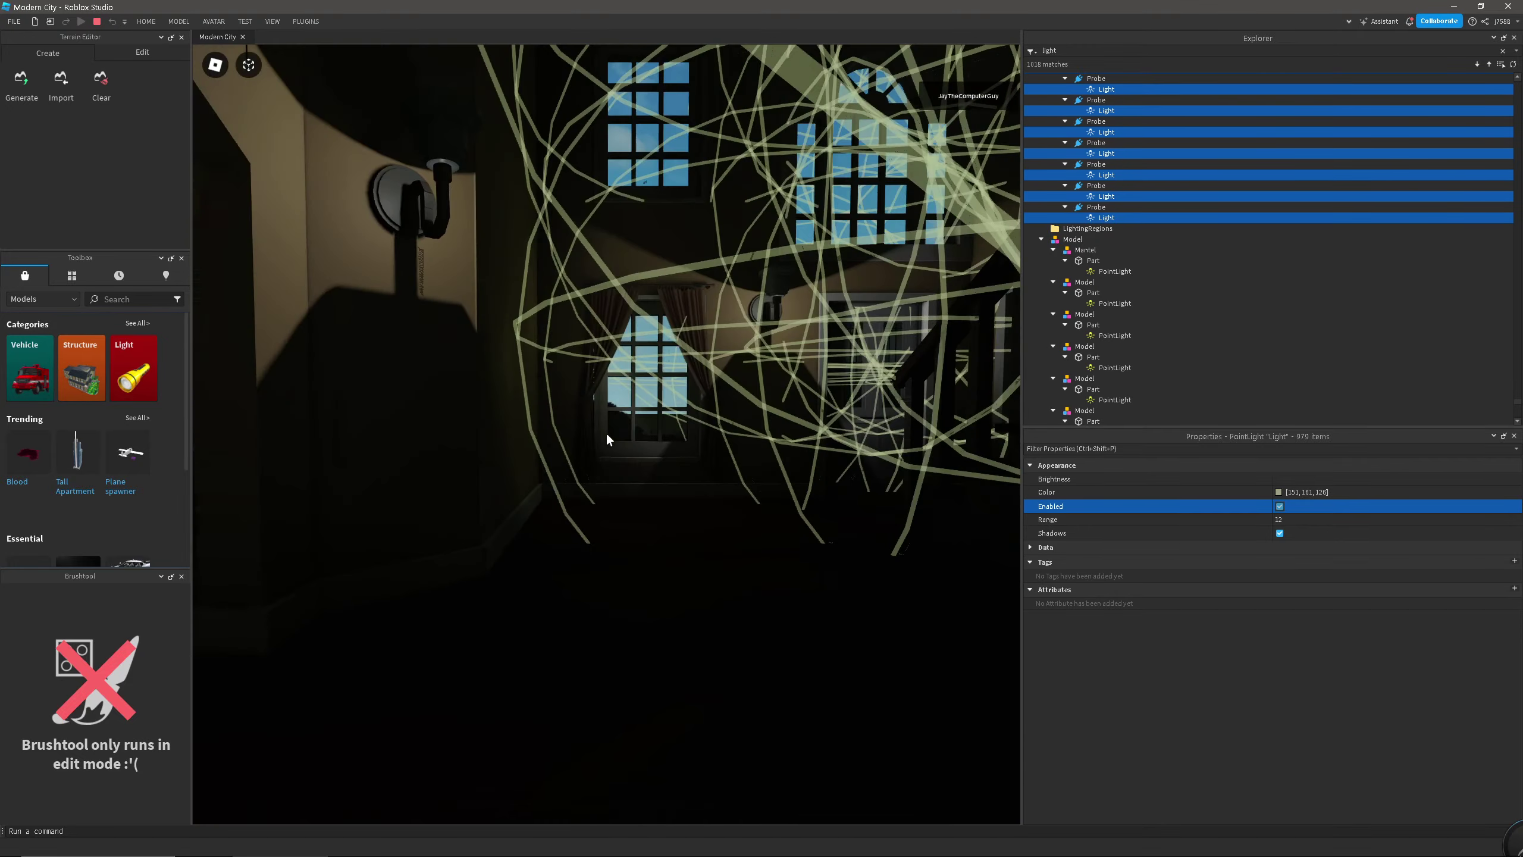
{"action": "right_click_drag", "start_coordinate": [607, 434], "coordinate": [895, 390]}
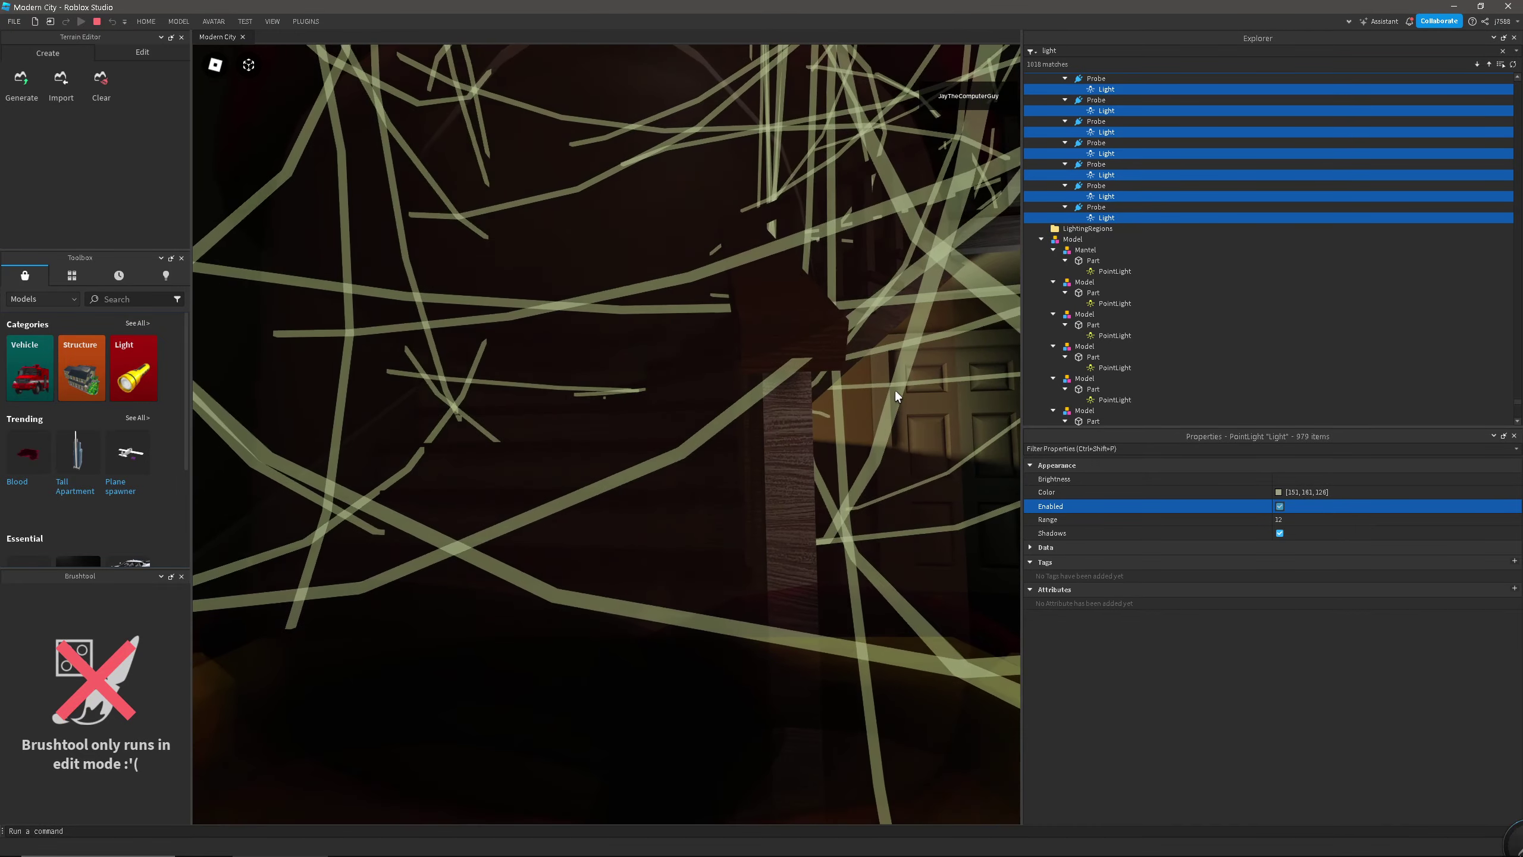
{"action": "left_click", "coordinate": [1278, 507]}
{"action": "left_click", "coordinate": [1279, 507]}
Compare the bathroom with the probe lights disabled and enabled, and examine the light around the sink up close
{"action": "right_click_drag", "start_coordinate": [586, 498], "coordinate": [606, 434]}
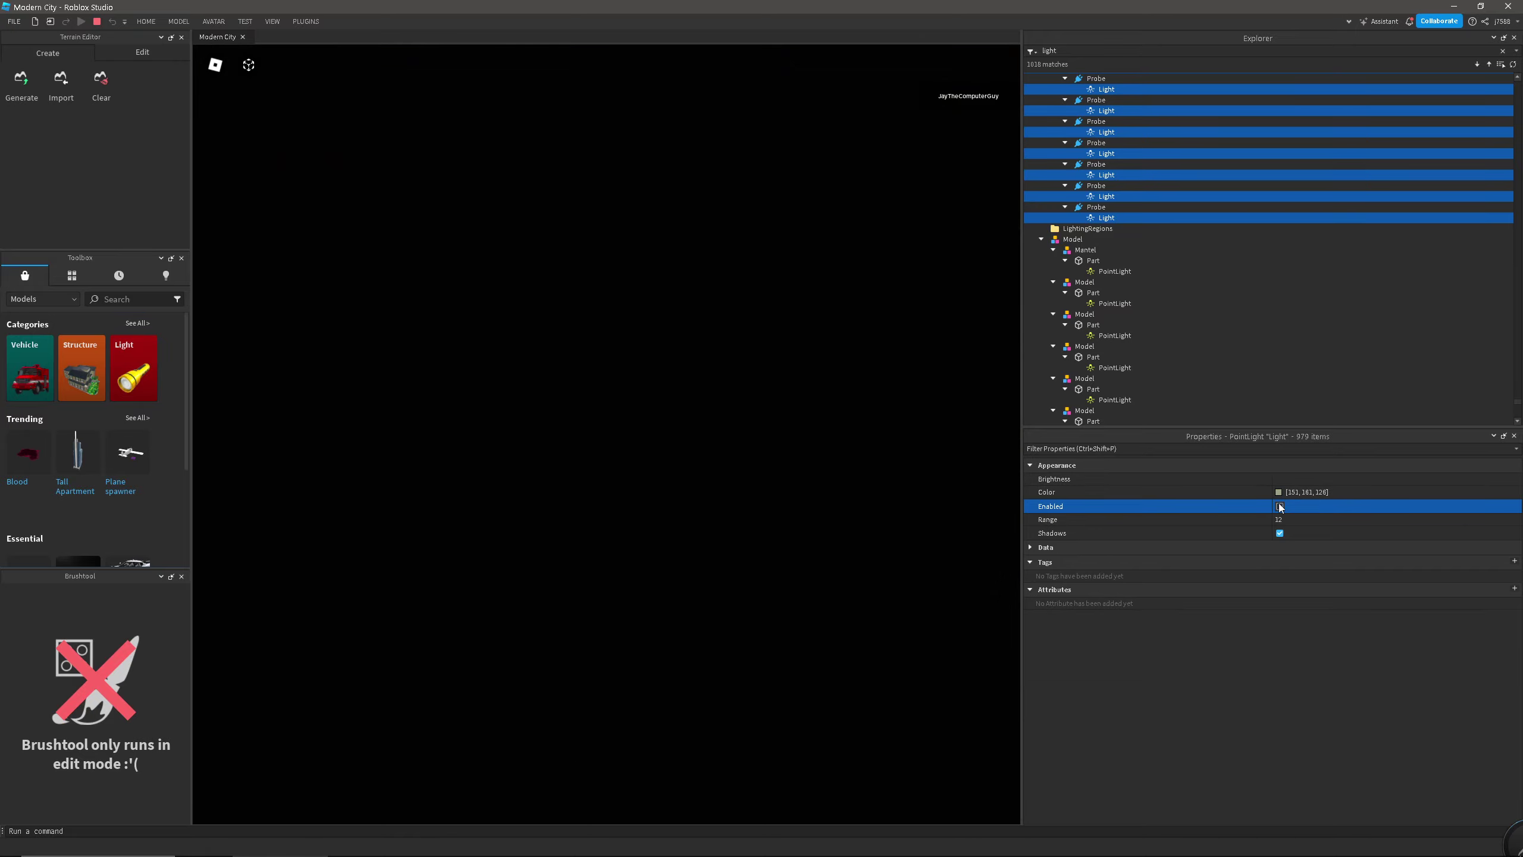
{"action": "right_click_drag", "start_coordinate": [685, 445], "coordinate": [605, 431]}
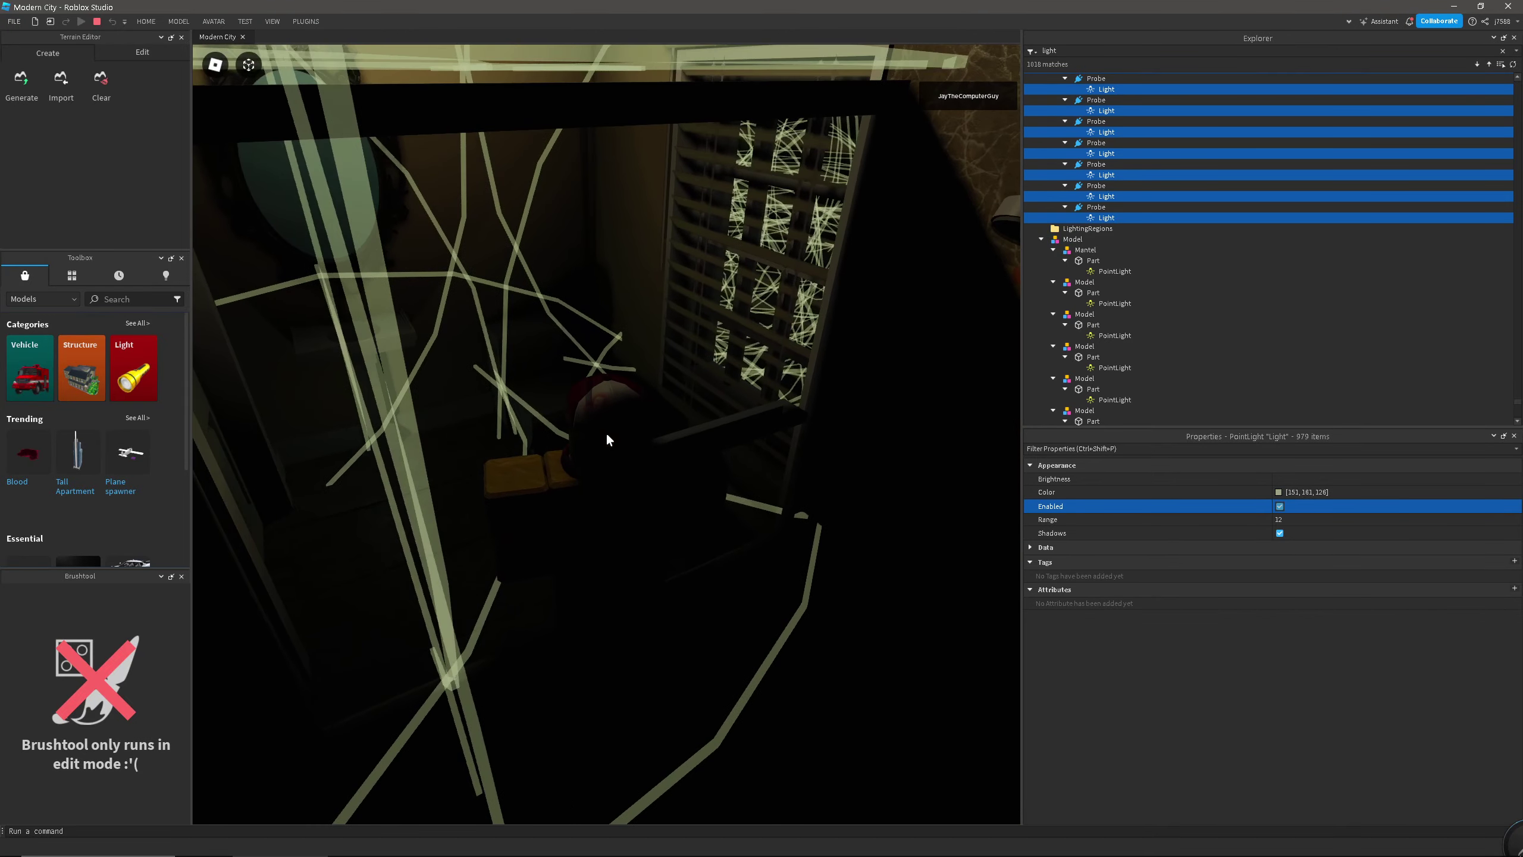
{"action": "left_click", "coordinate": [1279, 507]}
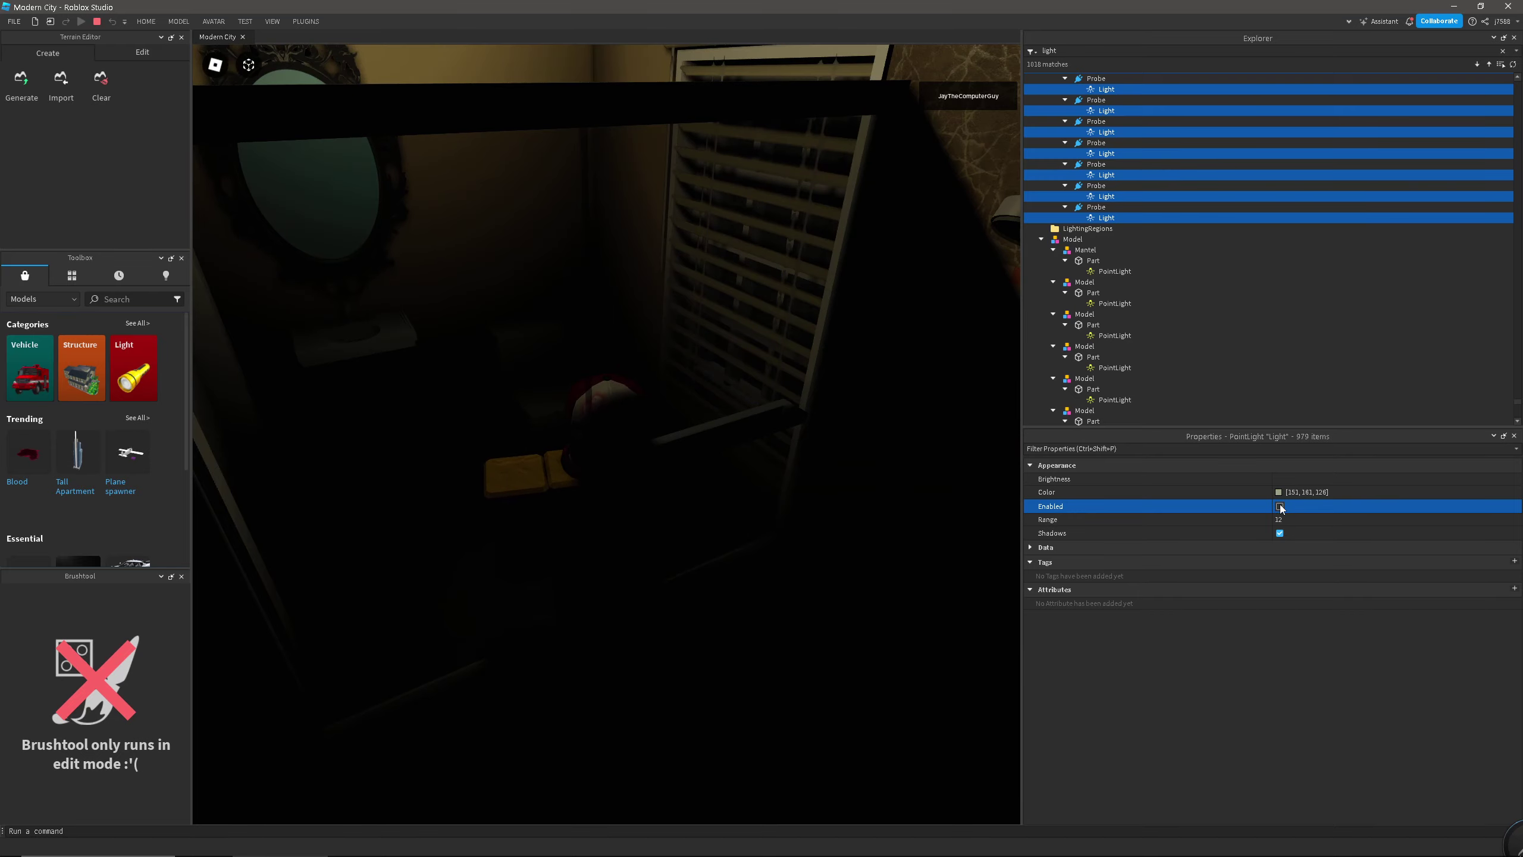
{"action": "left_click", "coordinate": [1279, 507]}
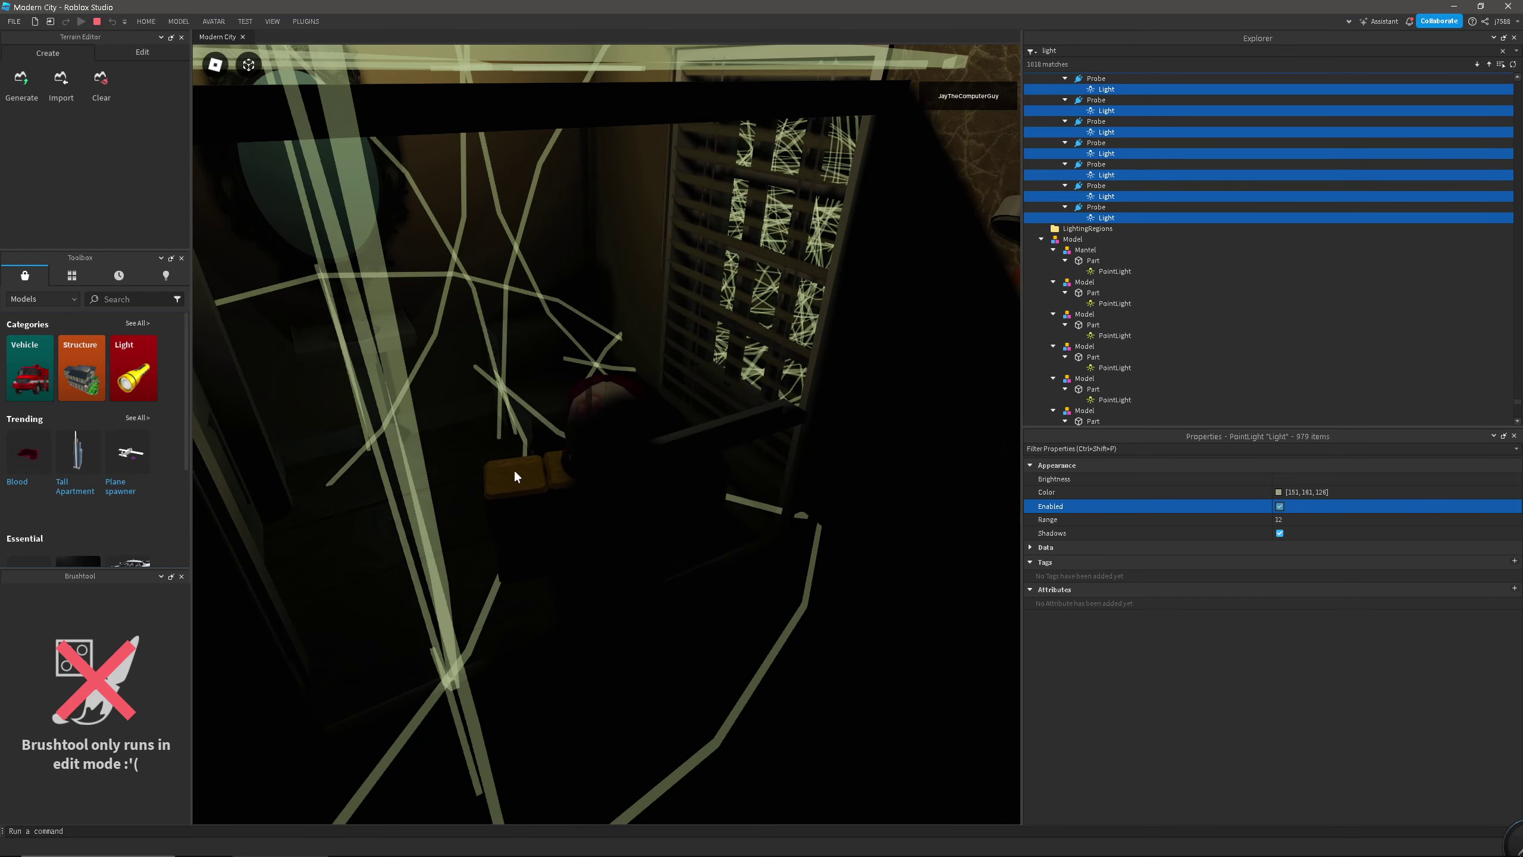
{"action": "right_click_drag", "start_coordinate": [514, 470], "coordinate": [520, 469]}
{"action": "scroll", "coordinate": [520, 469], "scroll_direction": "up", "scroll_amount": 3}
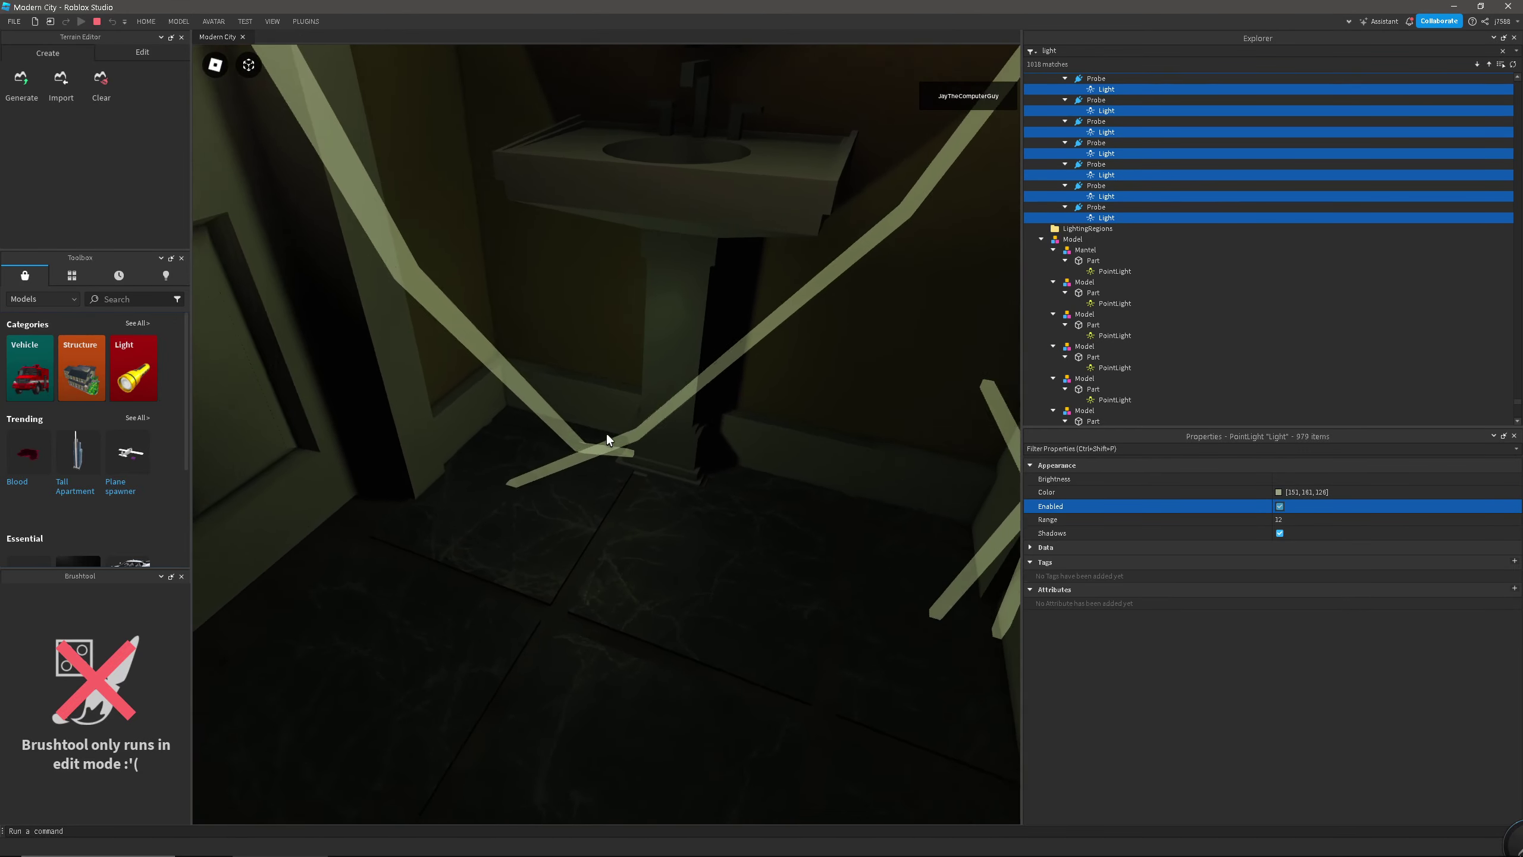
{"action": "scroll", "coordinate": [607, 433], "scroll_direction": "down", "scroll_amount": 1}
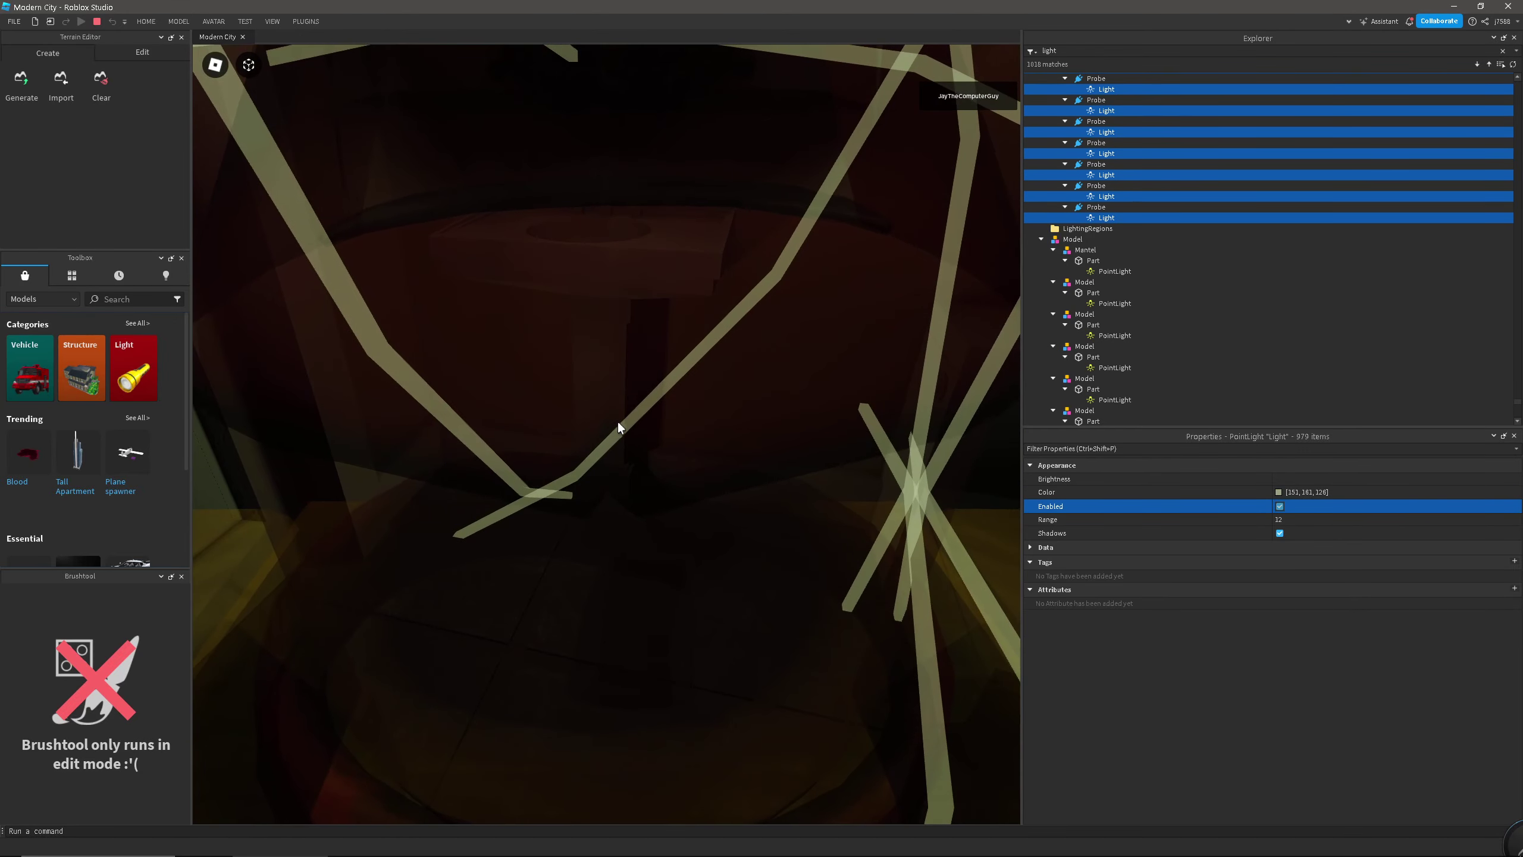
Inspect the selected probe lights' color in the color picker and close it without changing the color
{"action": "left_click", "coordinate": [1275, 498]}
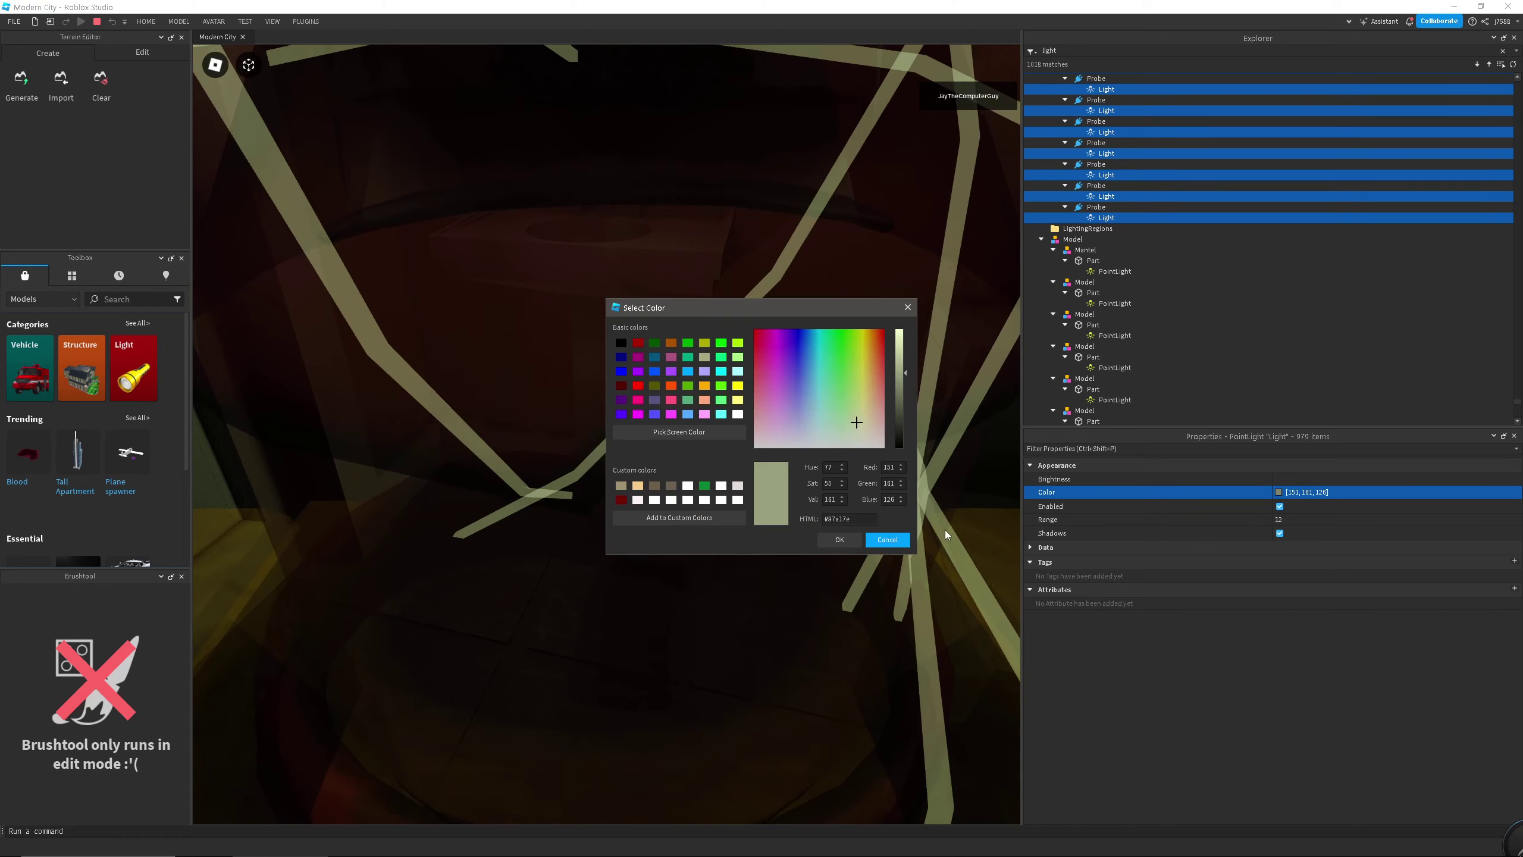
{"action": "left_click", "coordinate": [857, 540]}
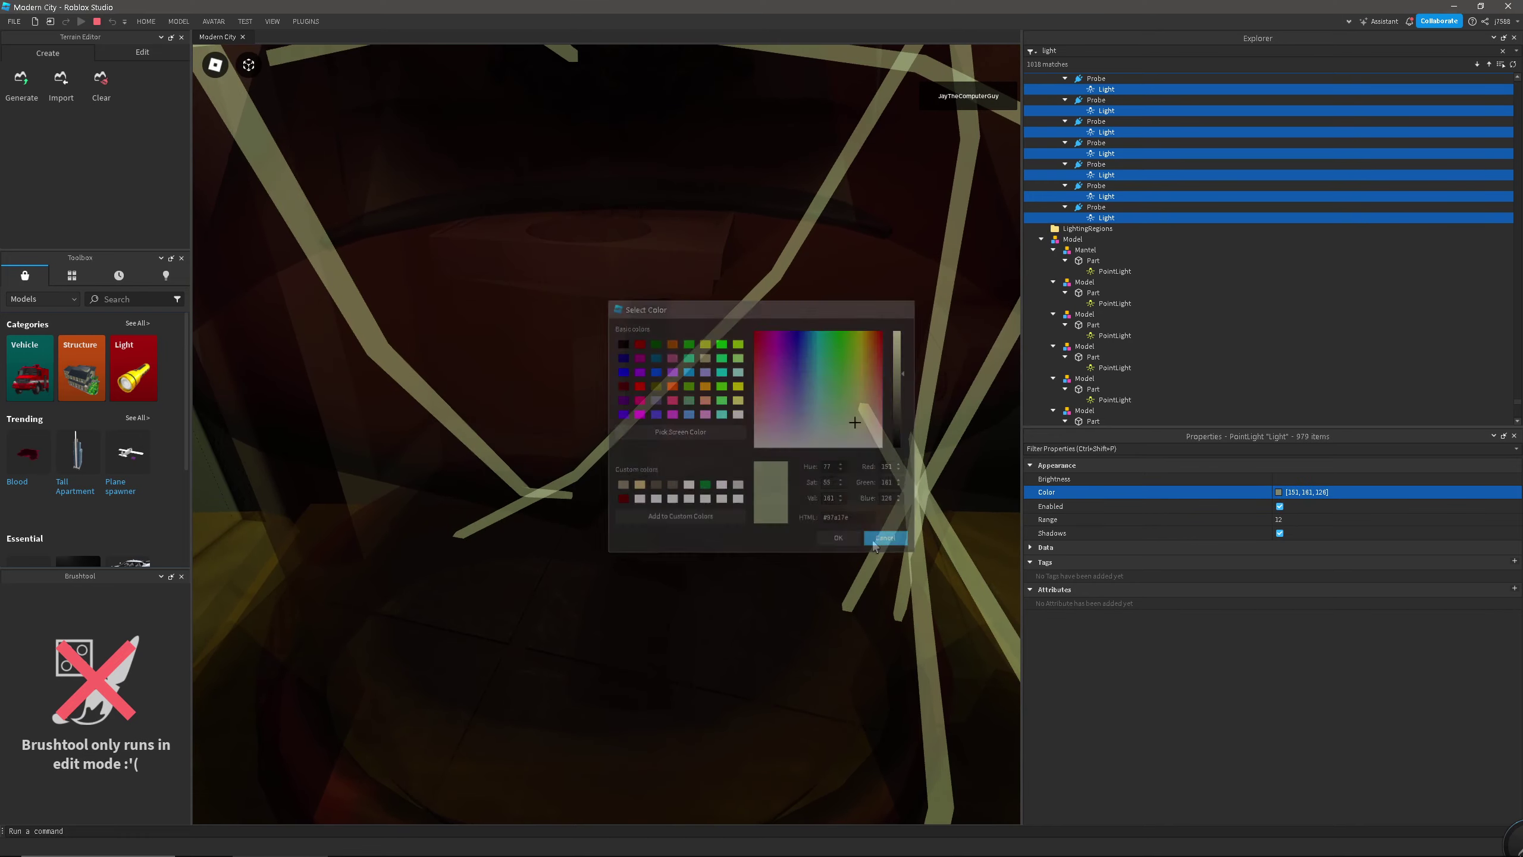
{"action": "left_click", "coordinate": [1280, 507]}
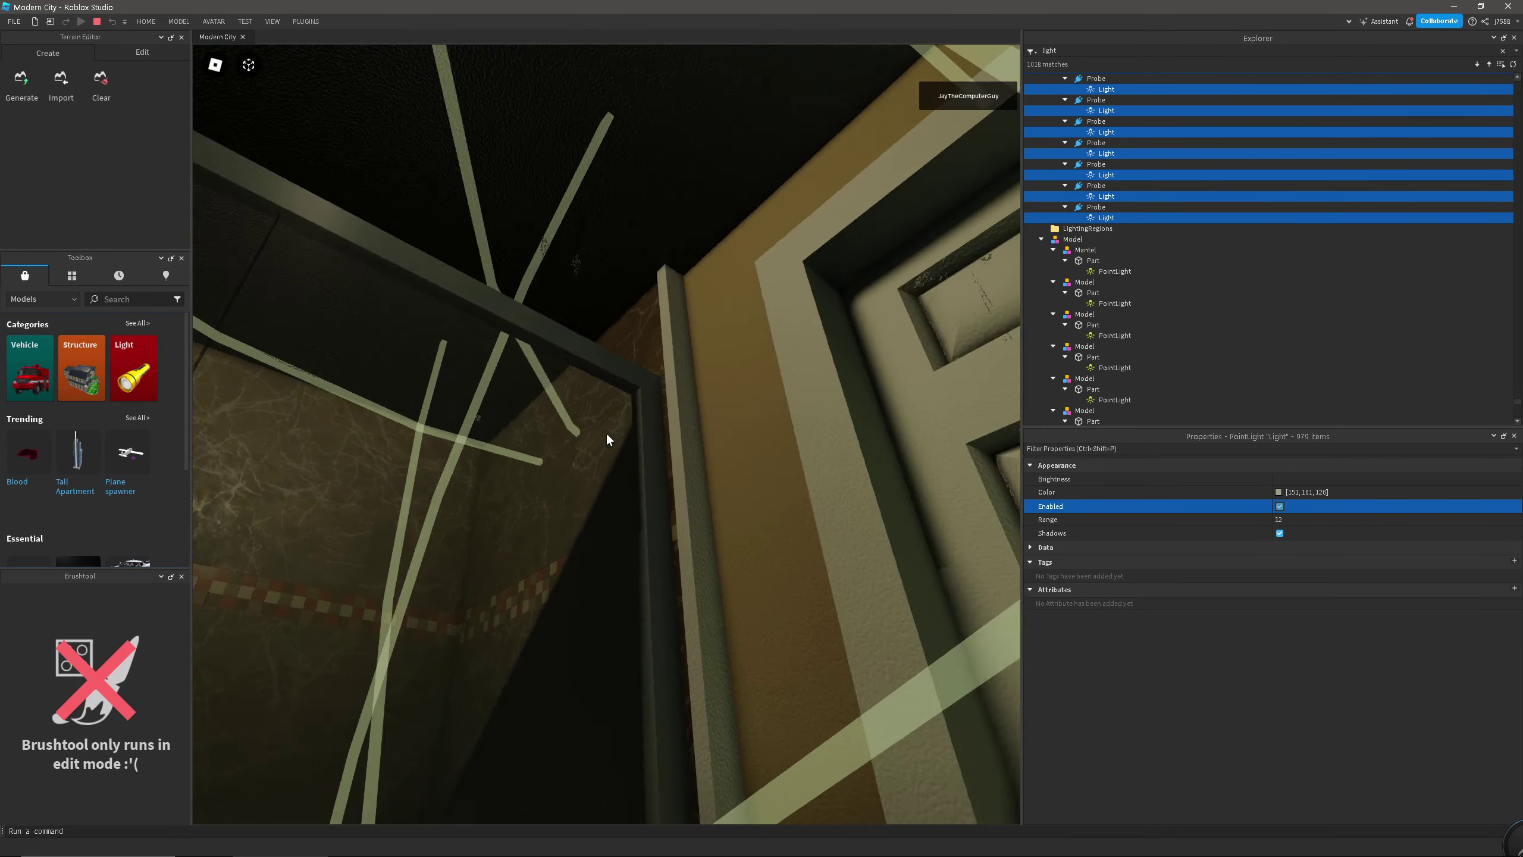
Walk from the bathroom into the bedroom with the desk and compare it with the probe lights disabled and enabled
{"action": "key", "text": "w"}
{"action": "key", "text": "w"}
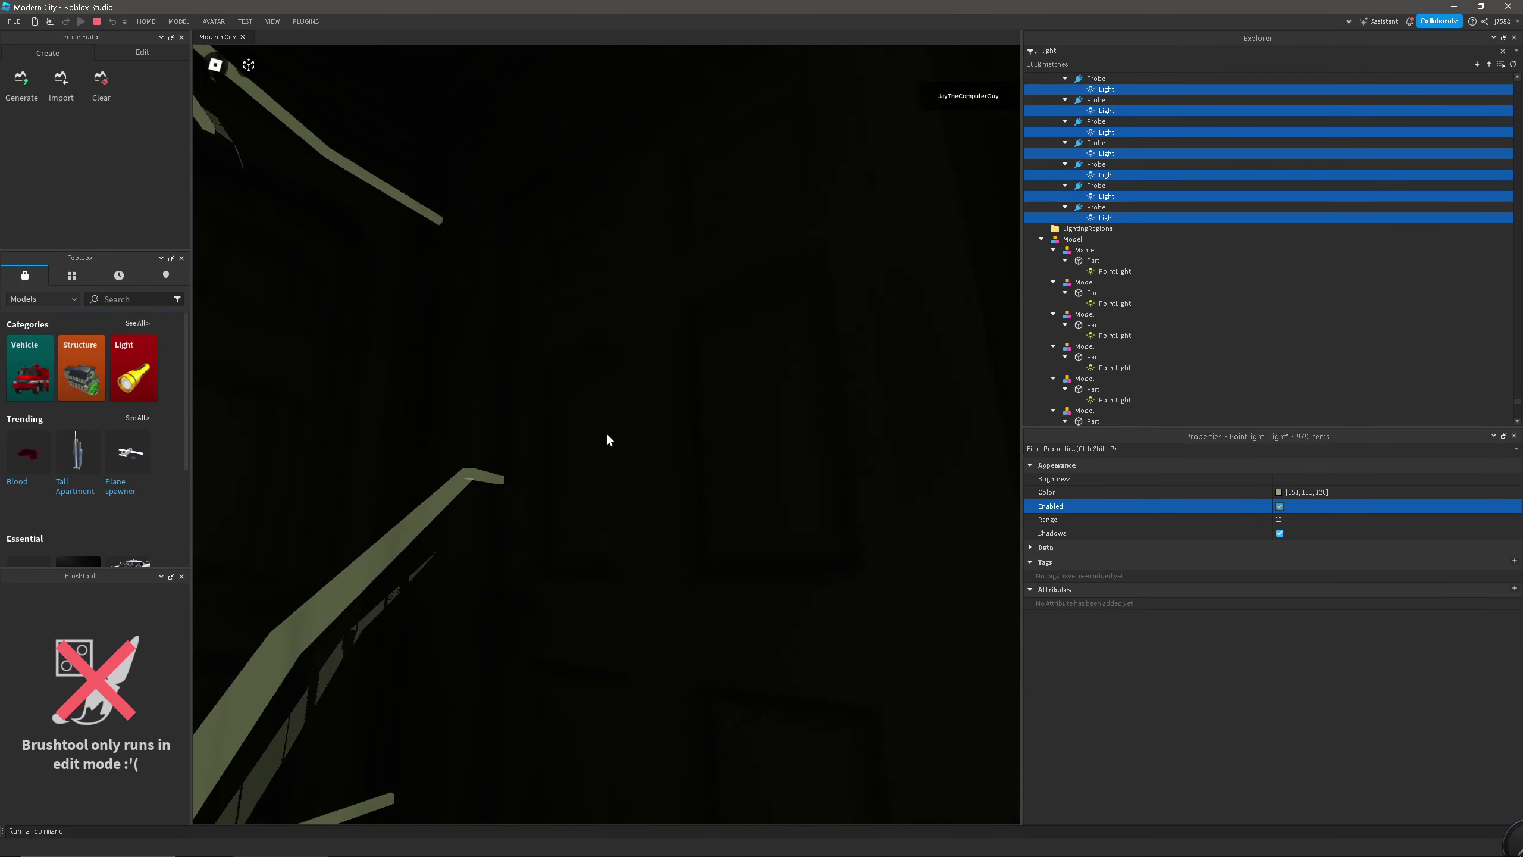
{"action": "key", "text": "w"}
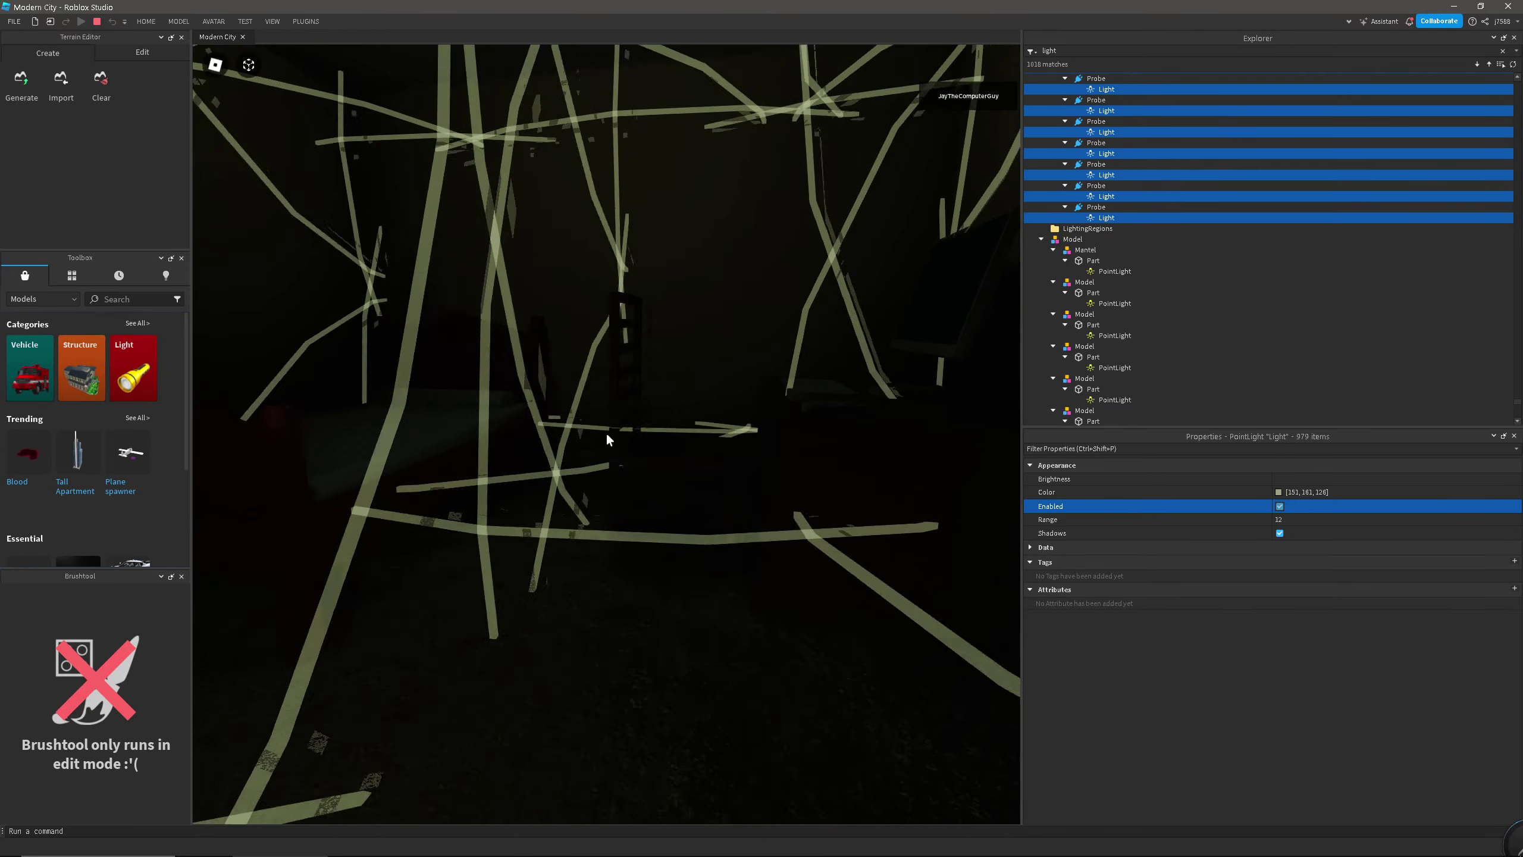
{"action": "scroll", "coordinate": [610, 429], "scroll_direction": "down", "scroll_amount": 5}
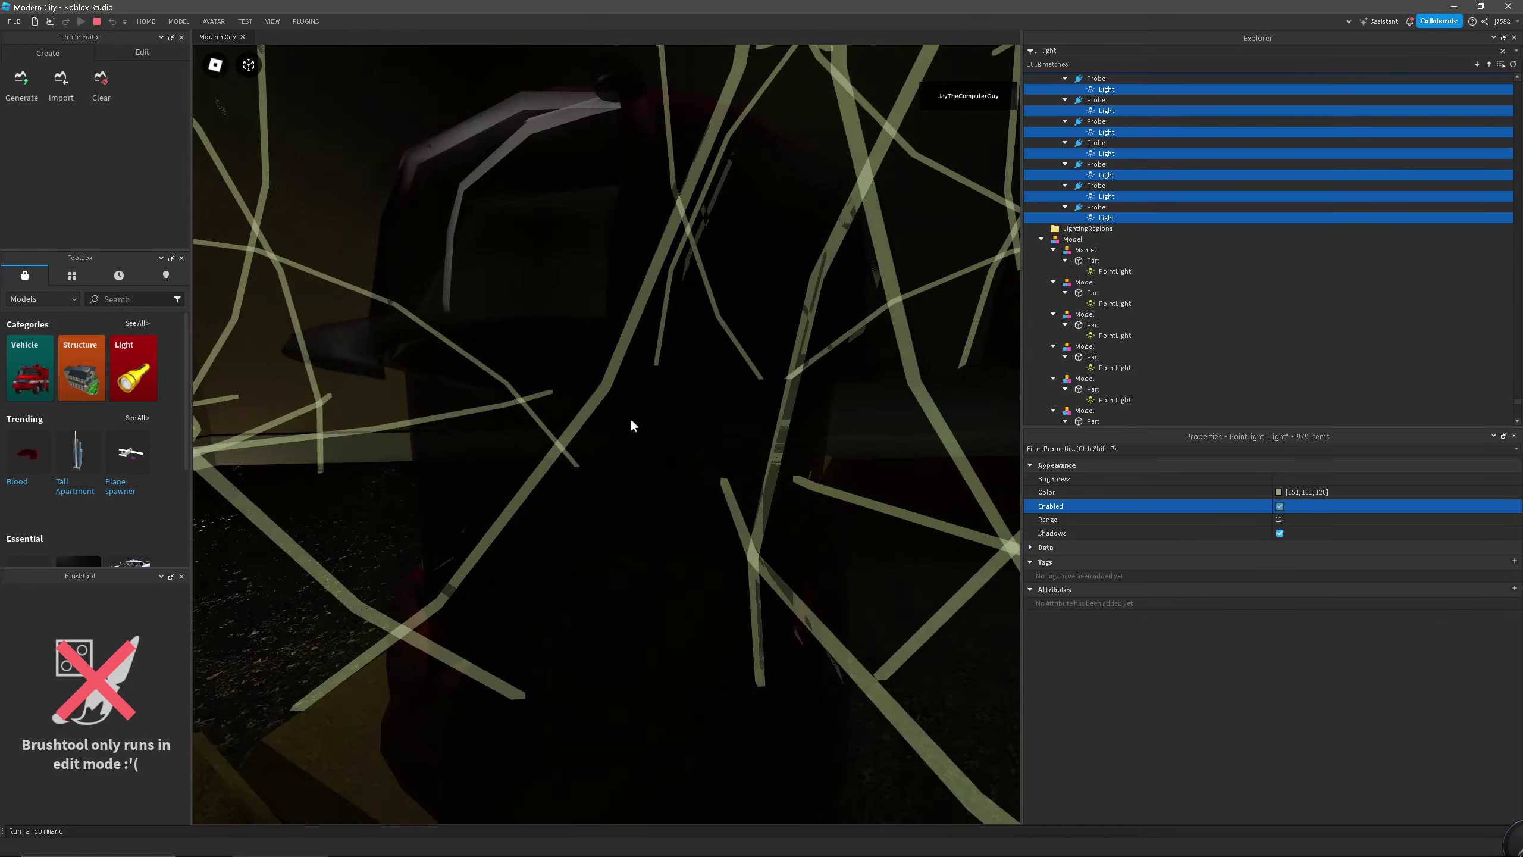
{"action": "right_click_drag", "start_coordinate": [631, 417], "coordinate": [631, 418]}
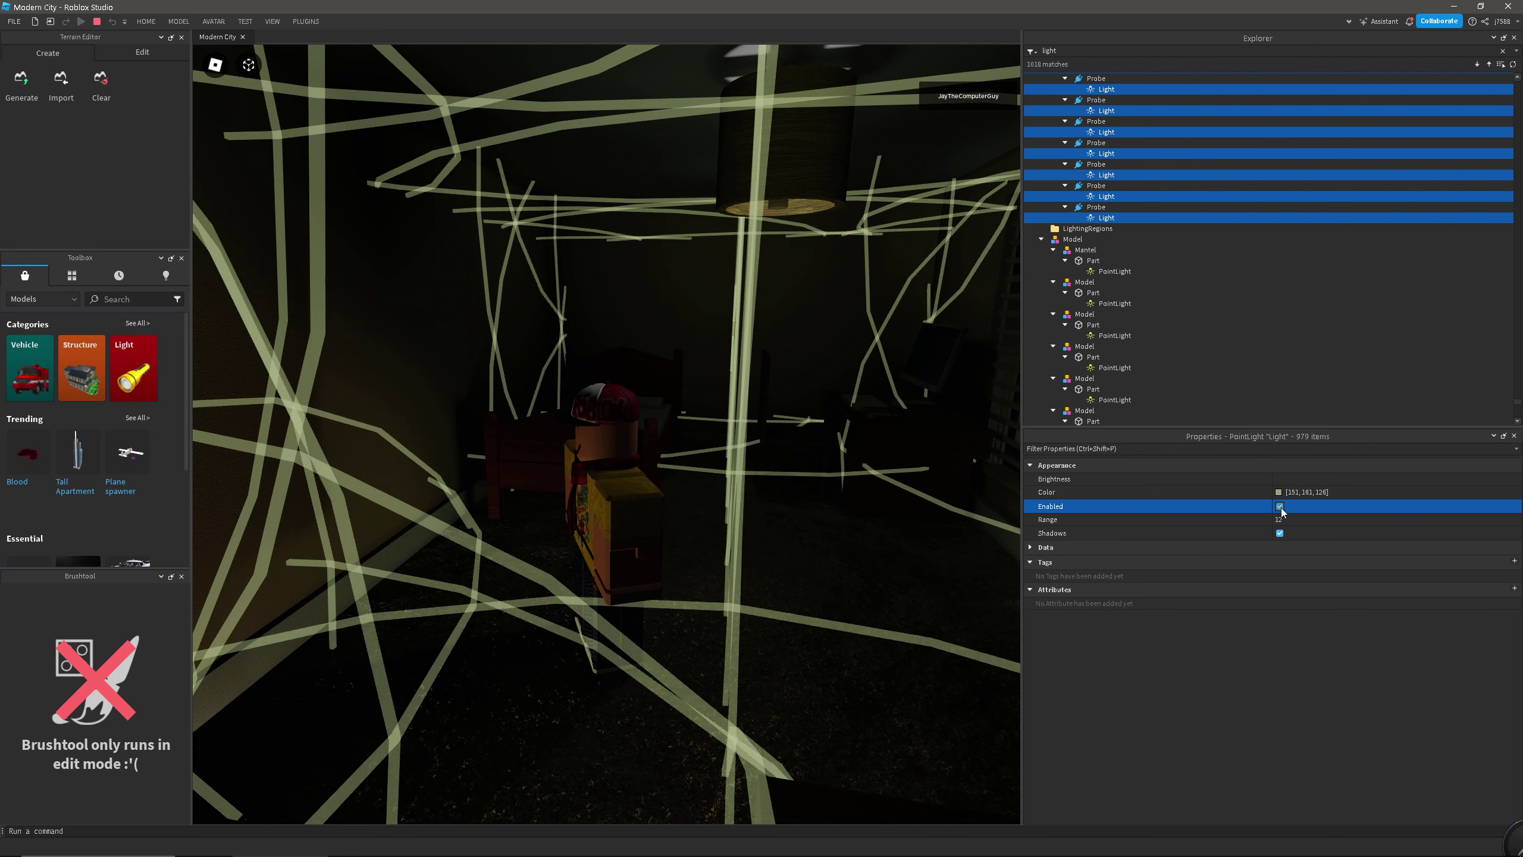
{"action": "left_click", "coordinate": [1280, 507]}
{"action": "left_click", "coordinate": [1281, 507]}
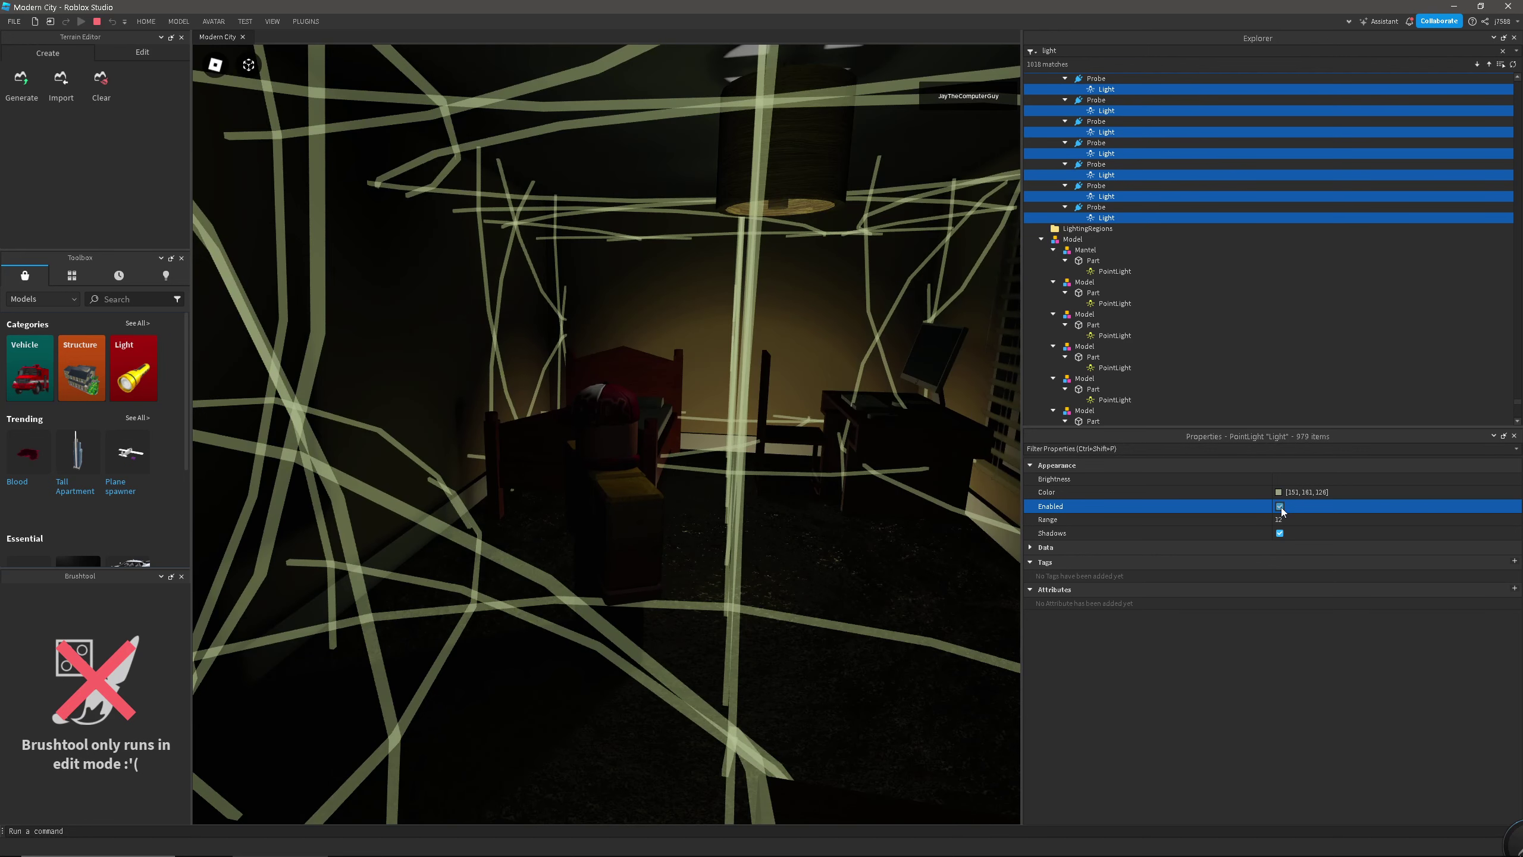
{"action": "left_click", "coordinate": [1280, 507]}
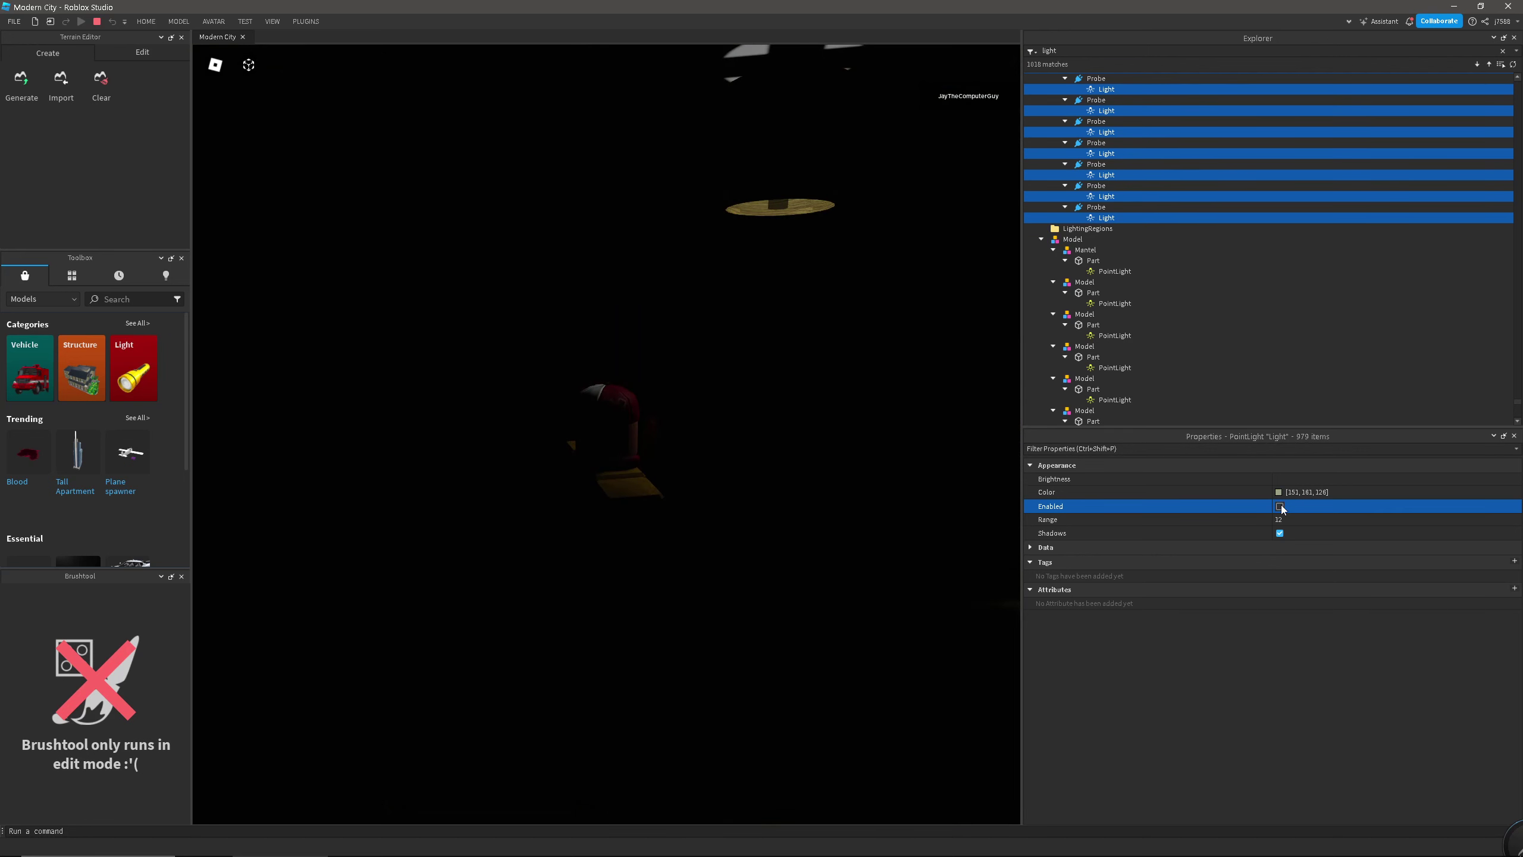
{"action": "left_click", "coordinate": [1280, 507]}
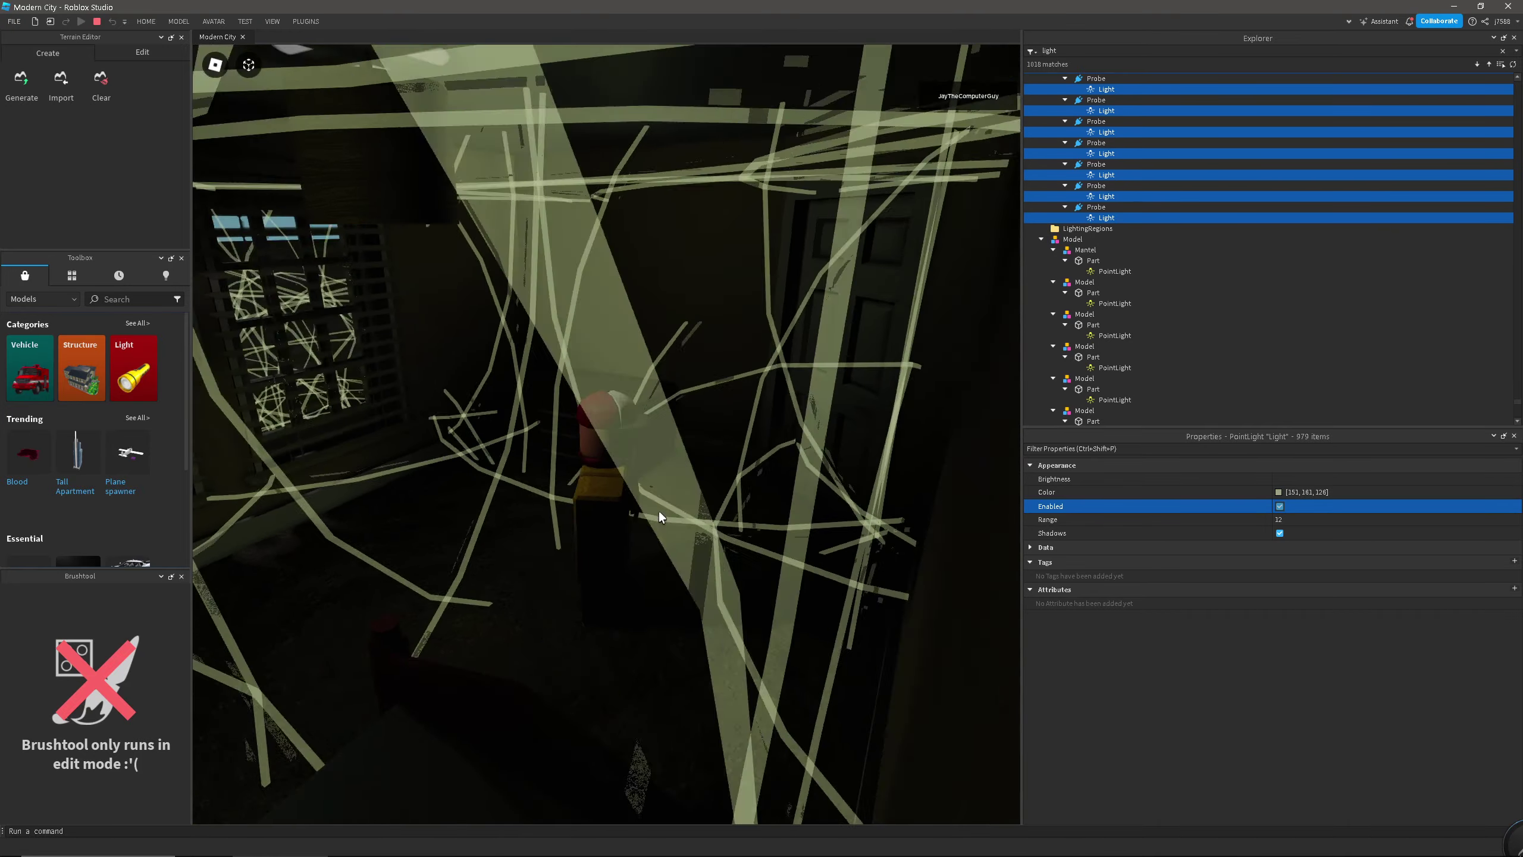
Enter the room with the arched window and compare its surroundings with the probe lights disabled and enabled
{"action": "scroll", "coordinate": [659, 510], "scroll_direction": "up", "scroll_amount": 6}
{"action": "key", "text": "w"}
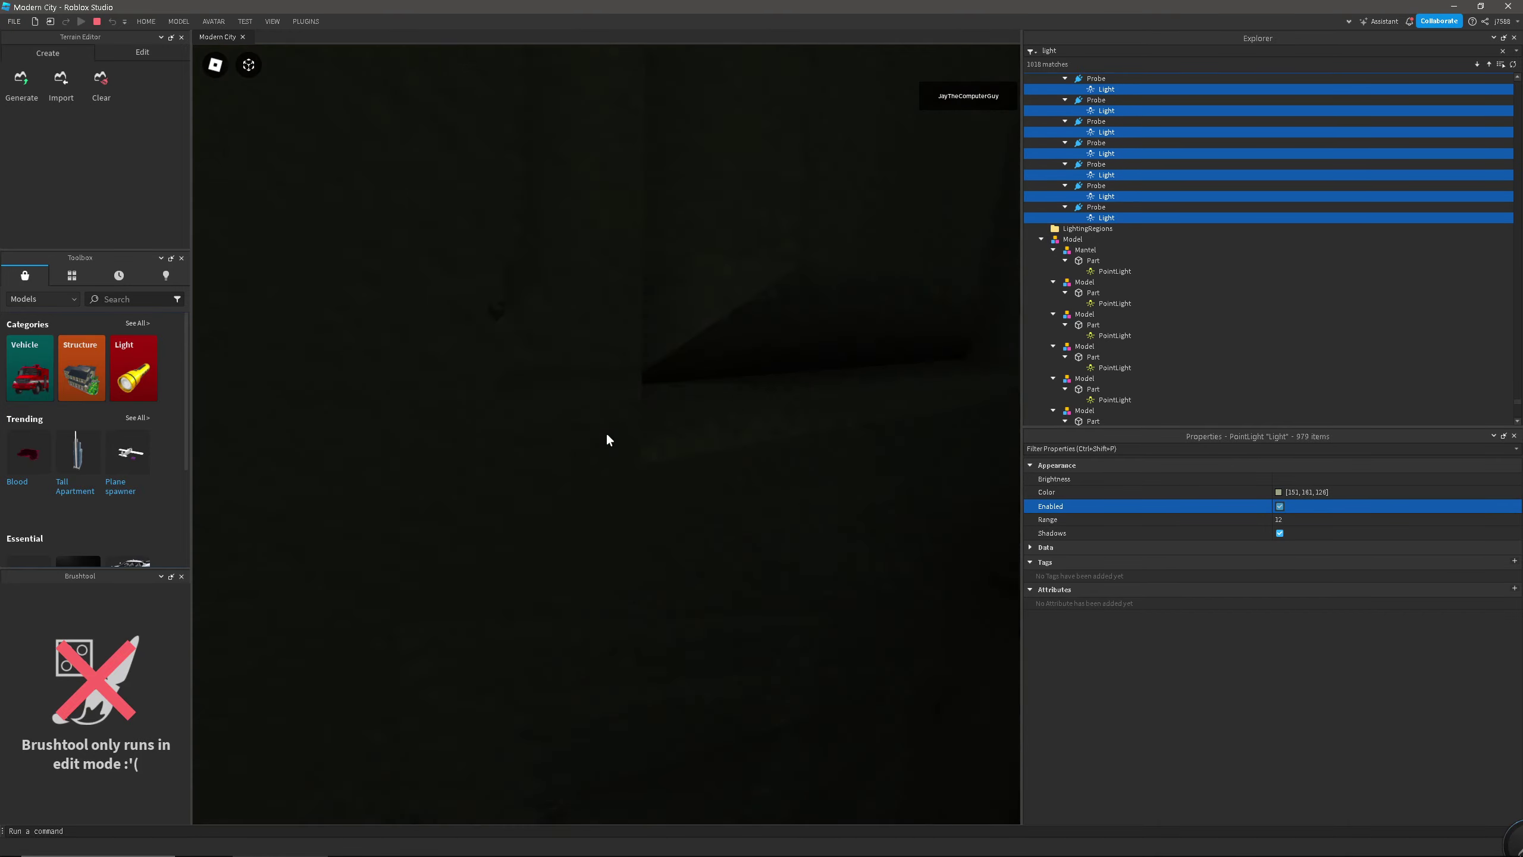
{"action": "key", "text": "w"}
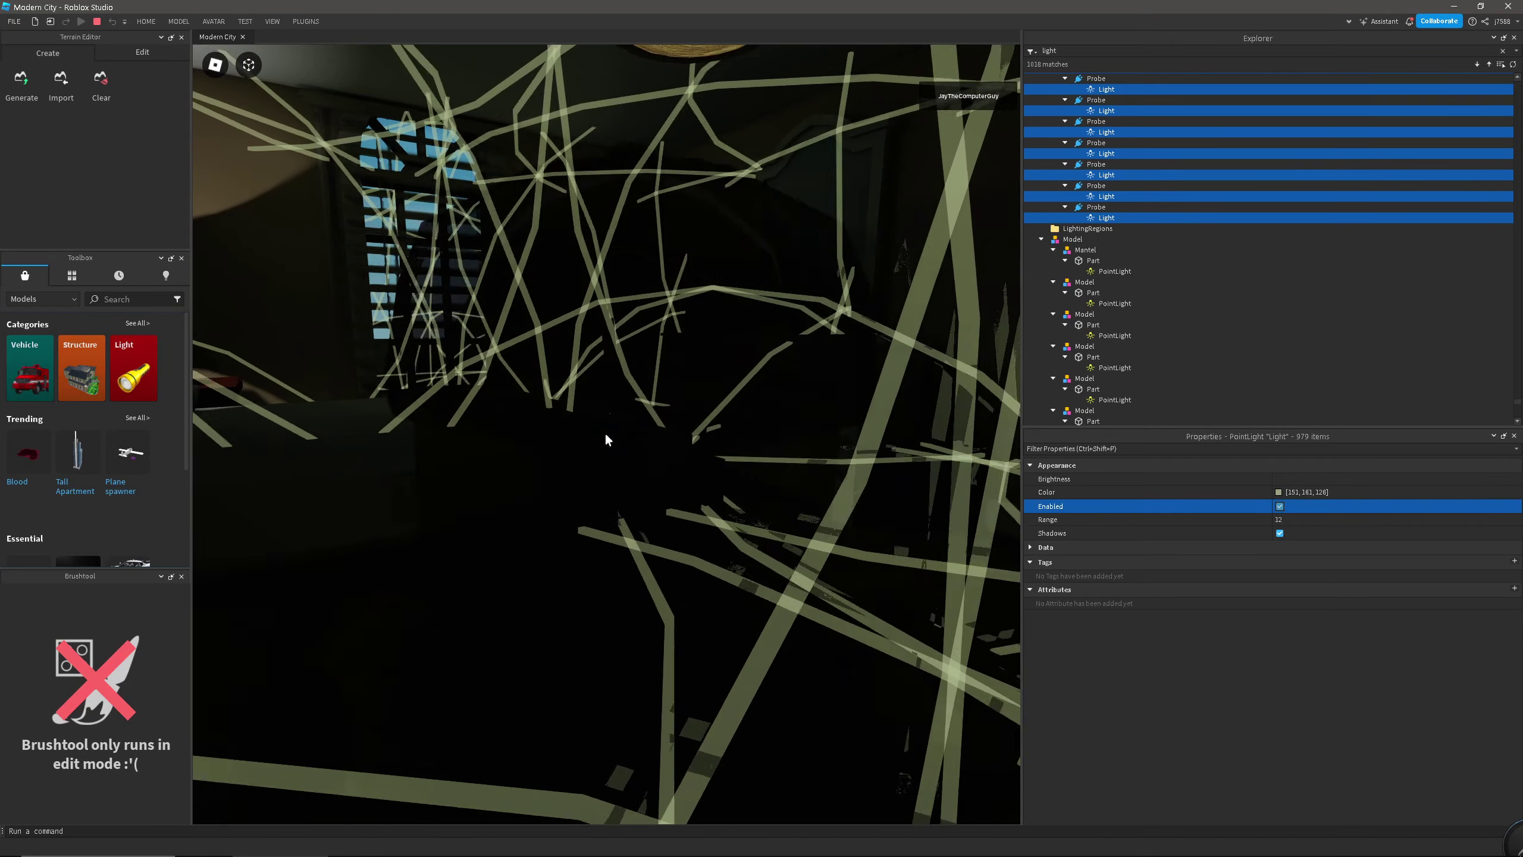
{"action": "scroll", "coordinate": [606, 435], "scroll_direction": "down", "scroll_amount": 4}
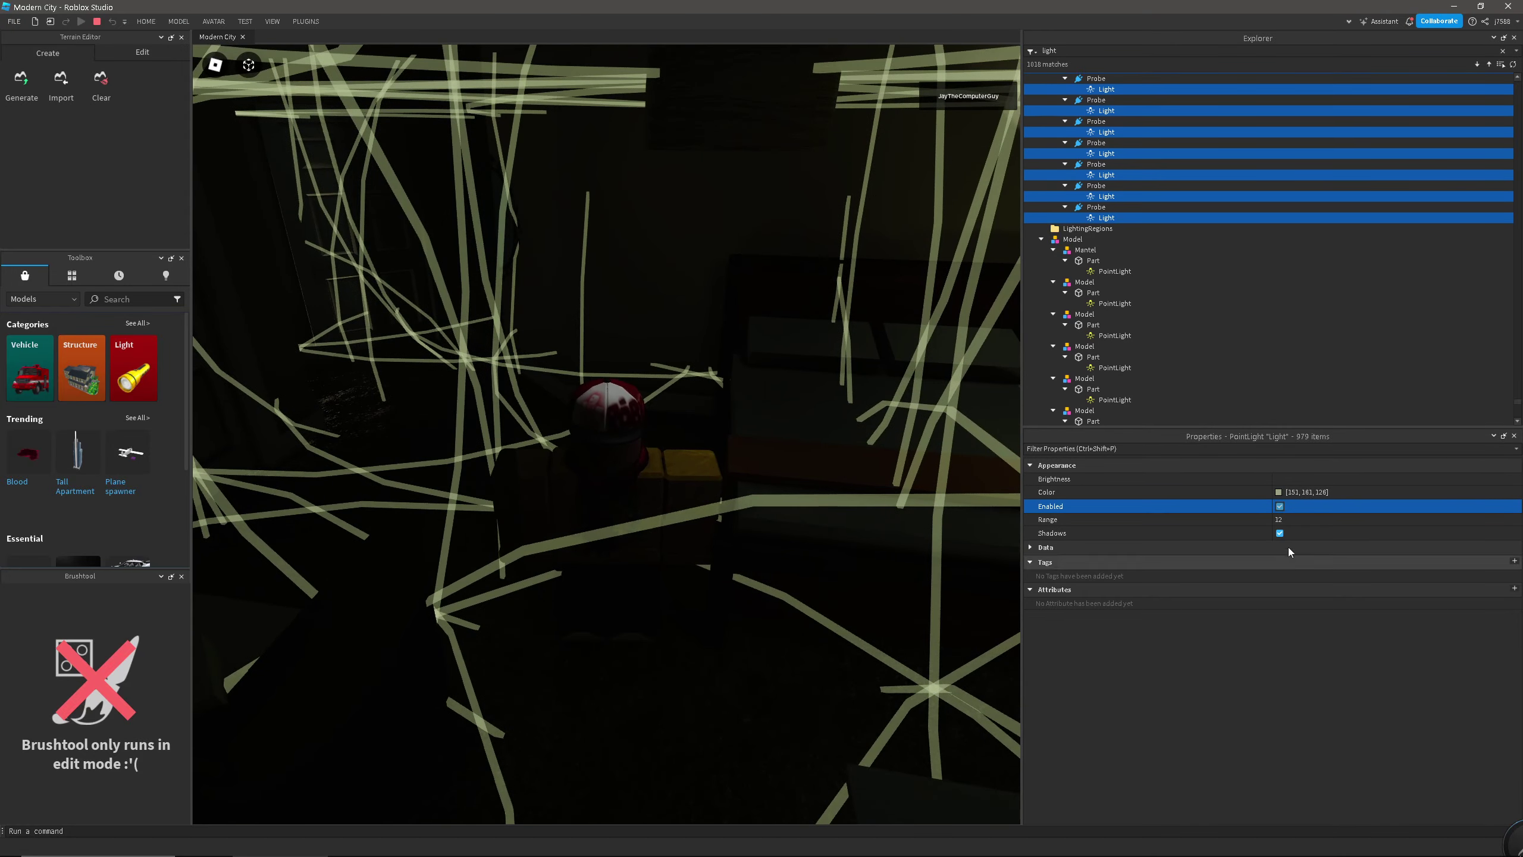
{"action": "left_click", "coordinate": [1281, 507]}
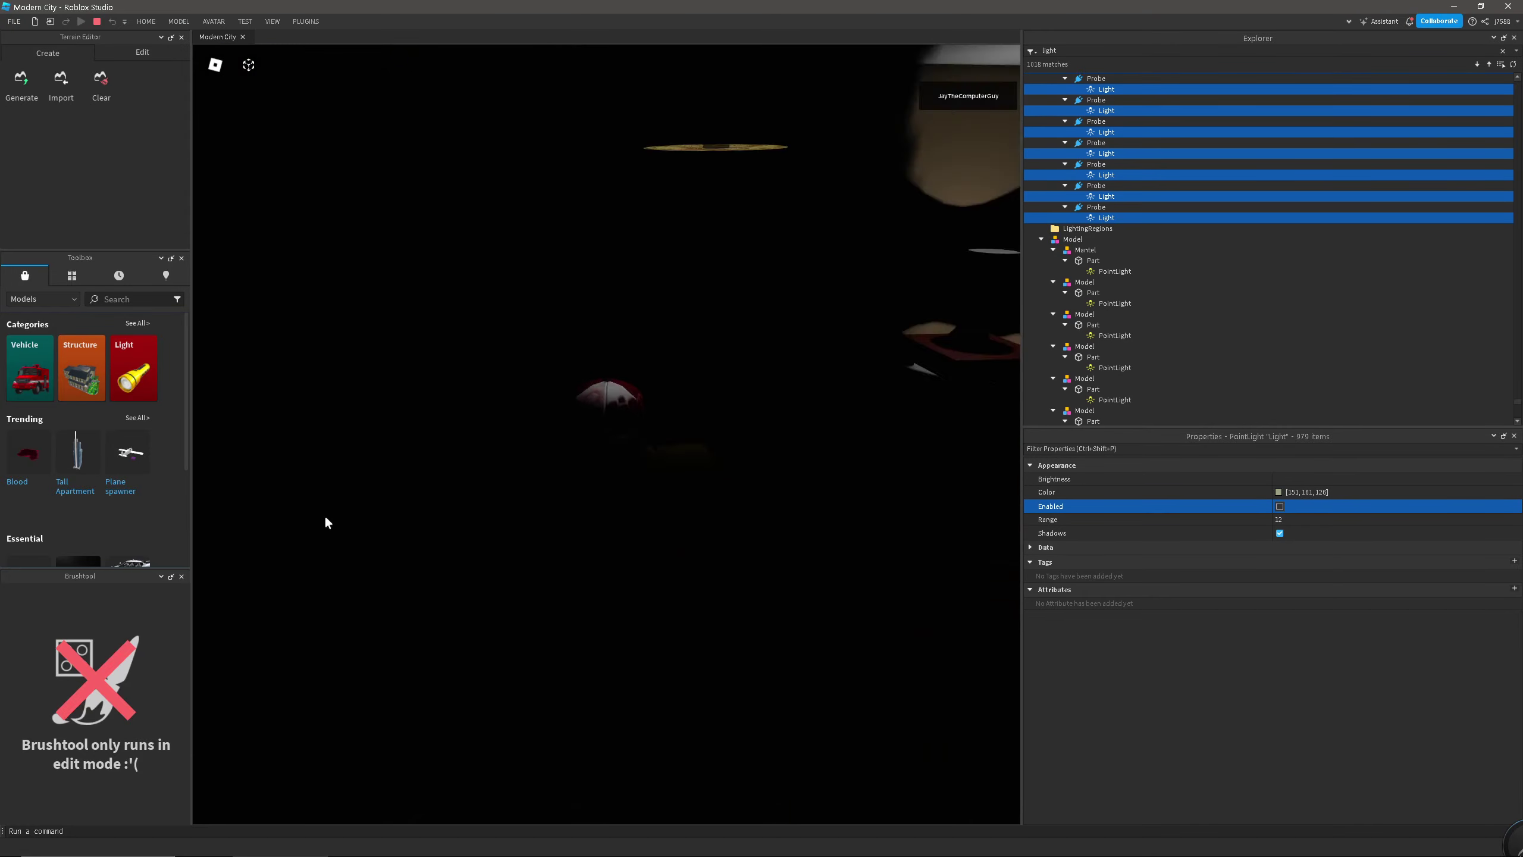
{"action": "right_click_drag", "start_coordinate": [325, 522], "coordinate": [765, 466]}
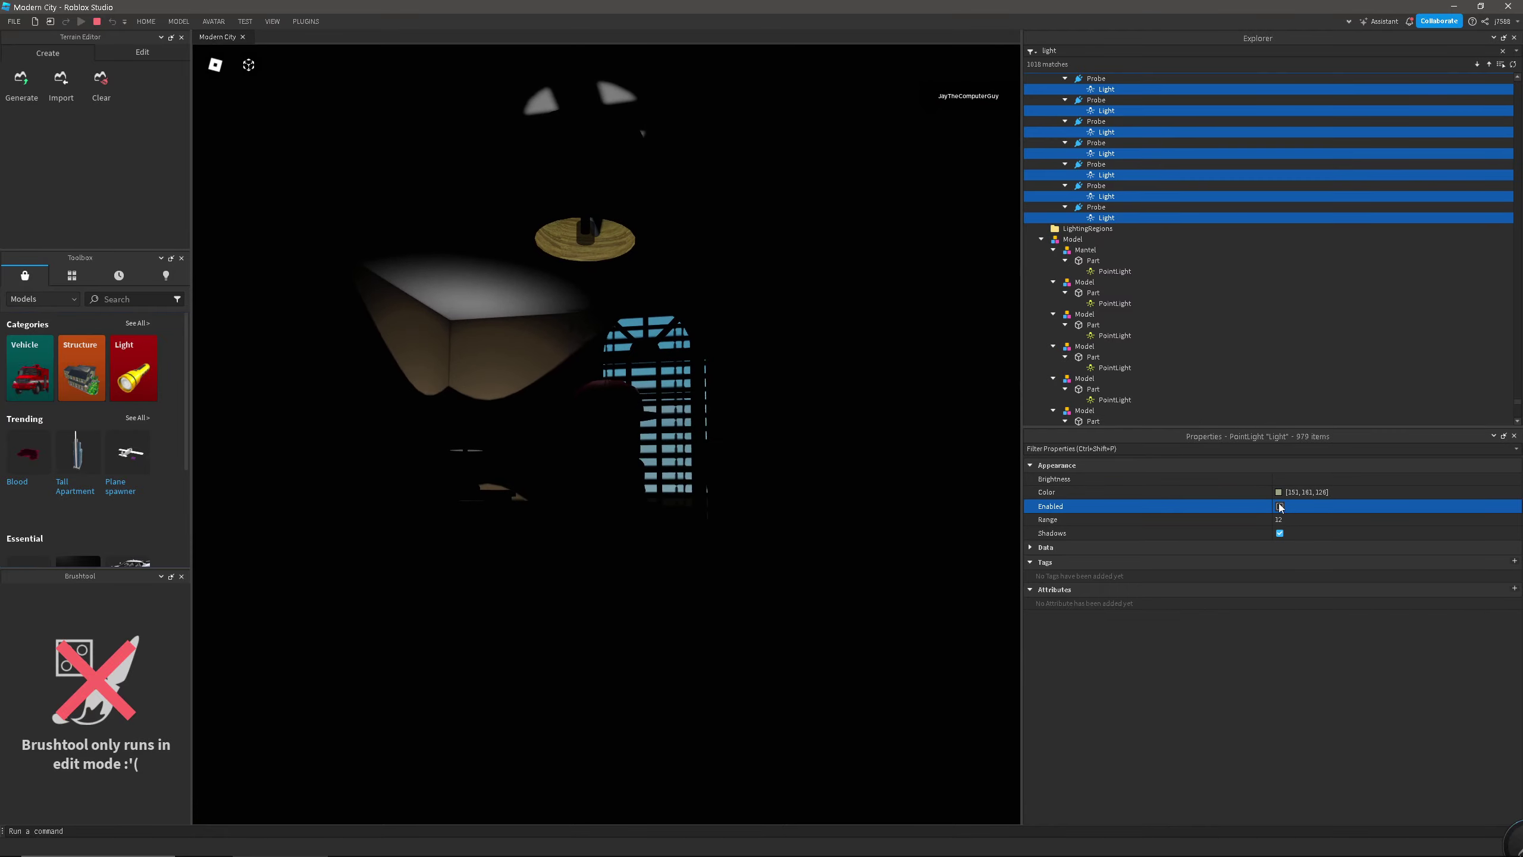
{"action": "left_click", "coordinate": [1279, 507]}
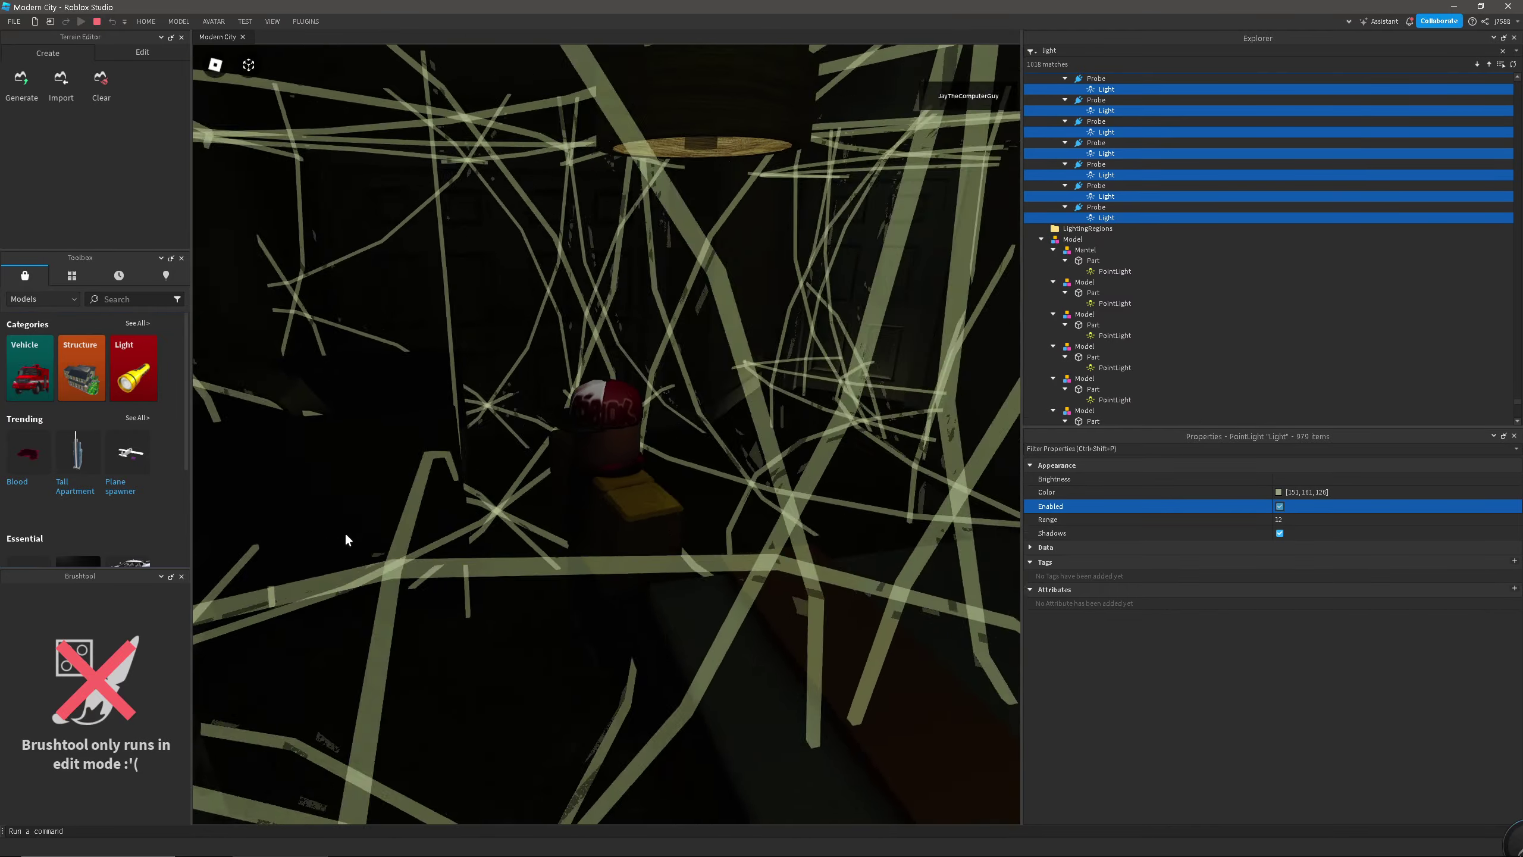
Walk to the bedroom with the British and American flags and compare it with the probe lights disabled and enabled
{"action": "key", "text": "w"}
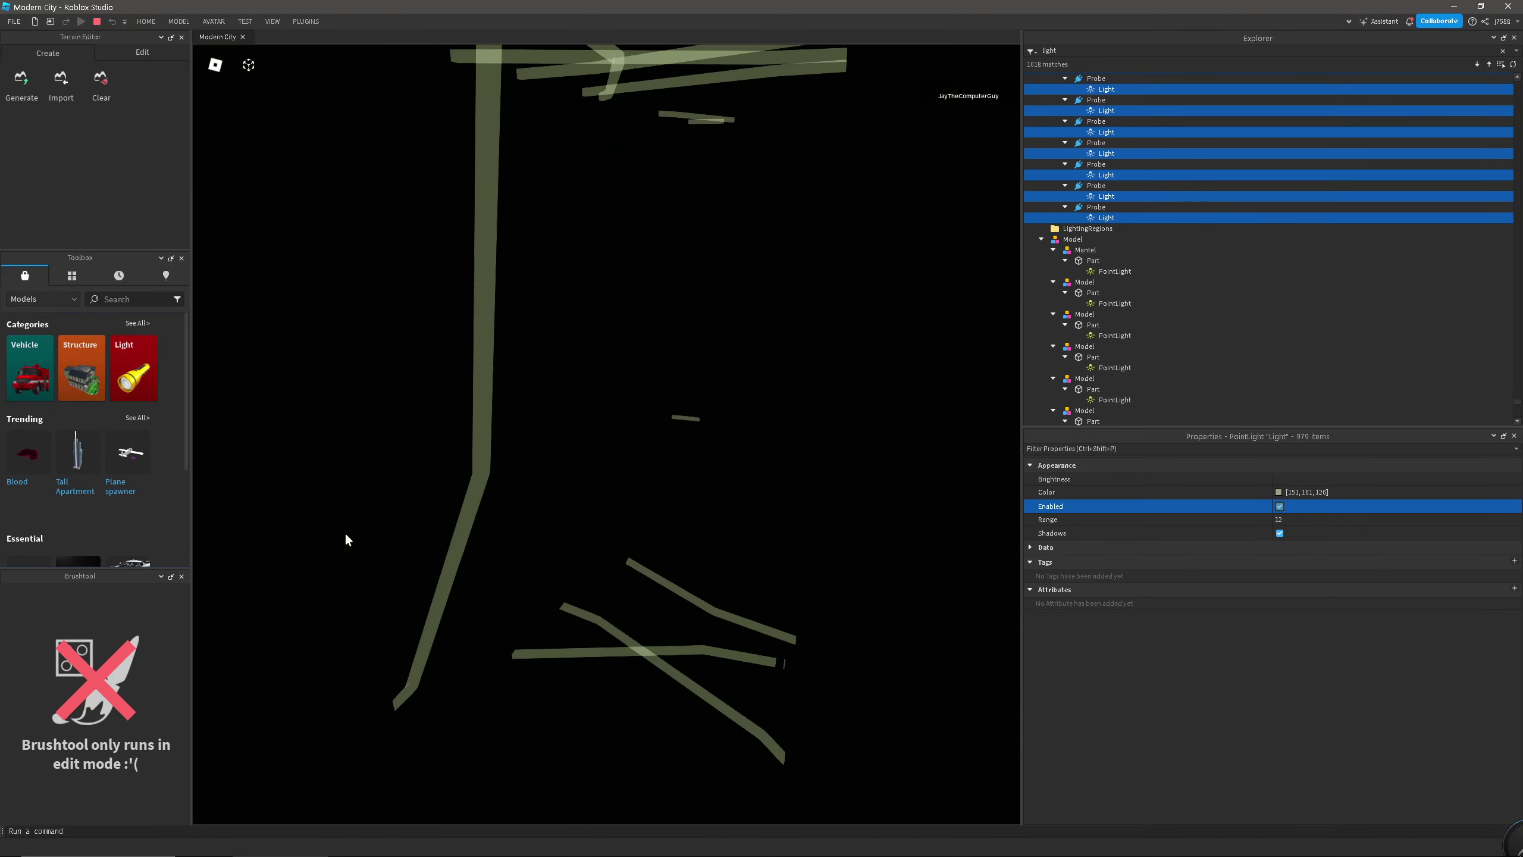
{"action": "key", "text": "w"}
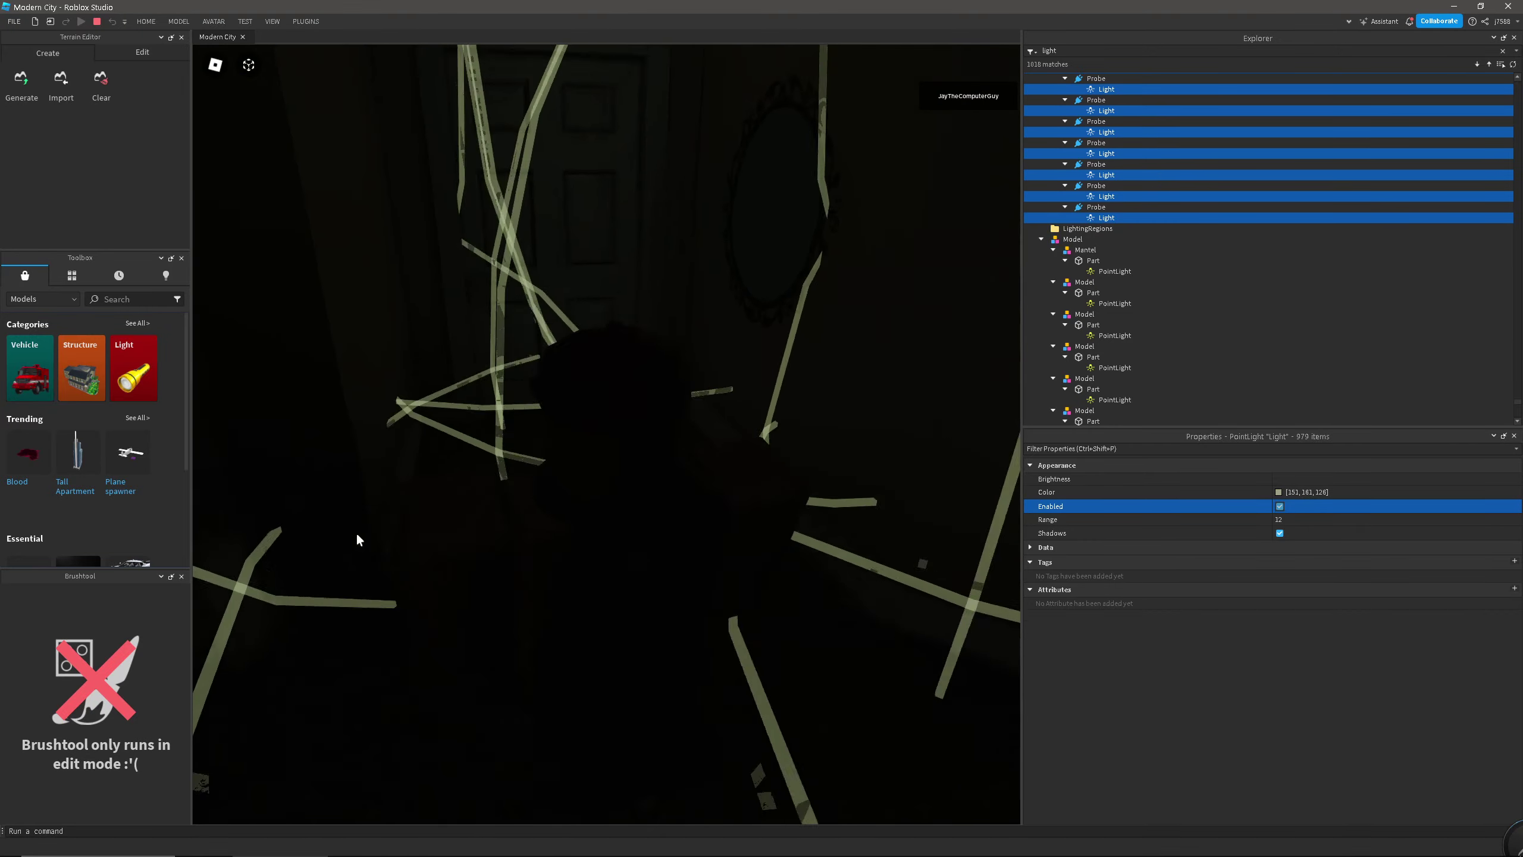
{"action": "scroll", "coordinate": [357, 534], "scroll_direction": "up", "scroll_amount": 5}
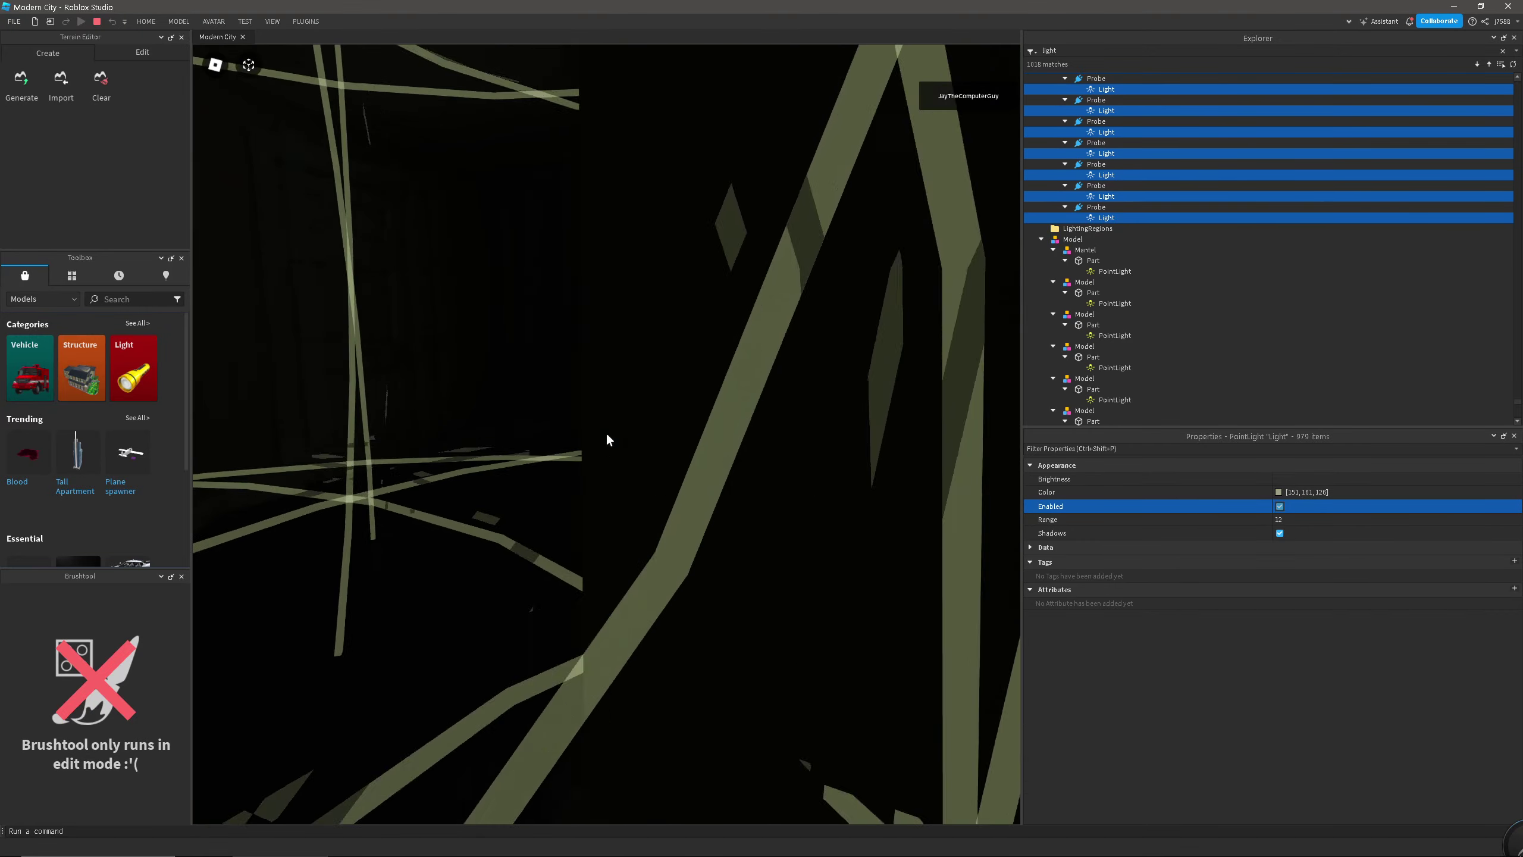
{"action": "key", "text": "w"}
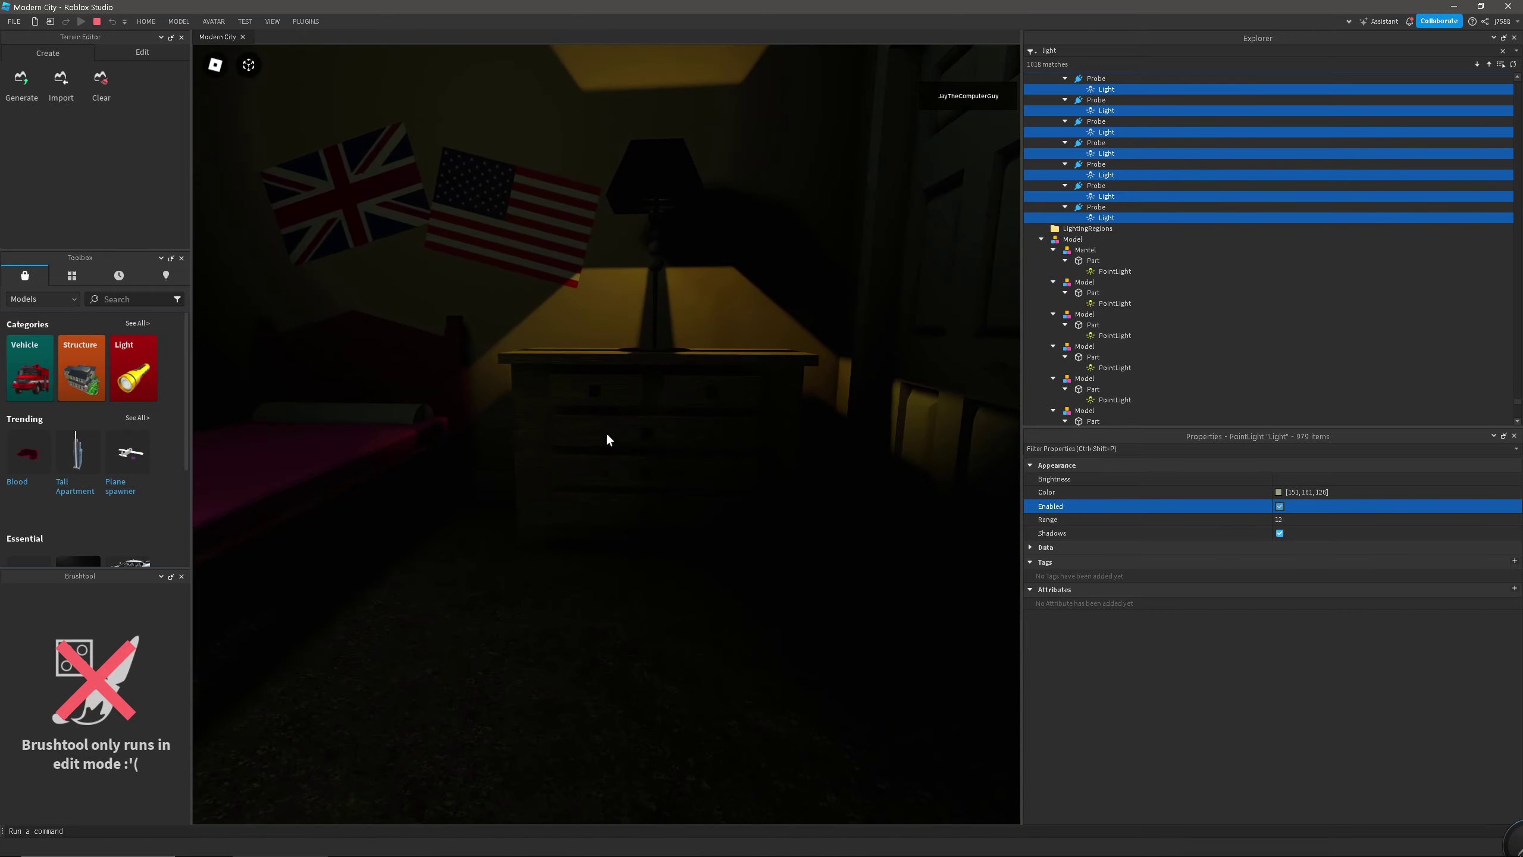
{"action": "scroll", "coordinate": [607, 433], "scroll_direction": "down", "scroll_amount": 4}
{"action": "right_click_drag", "start_coordinate": [622, 436], "coordinate": [623, 436]}
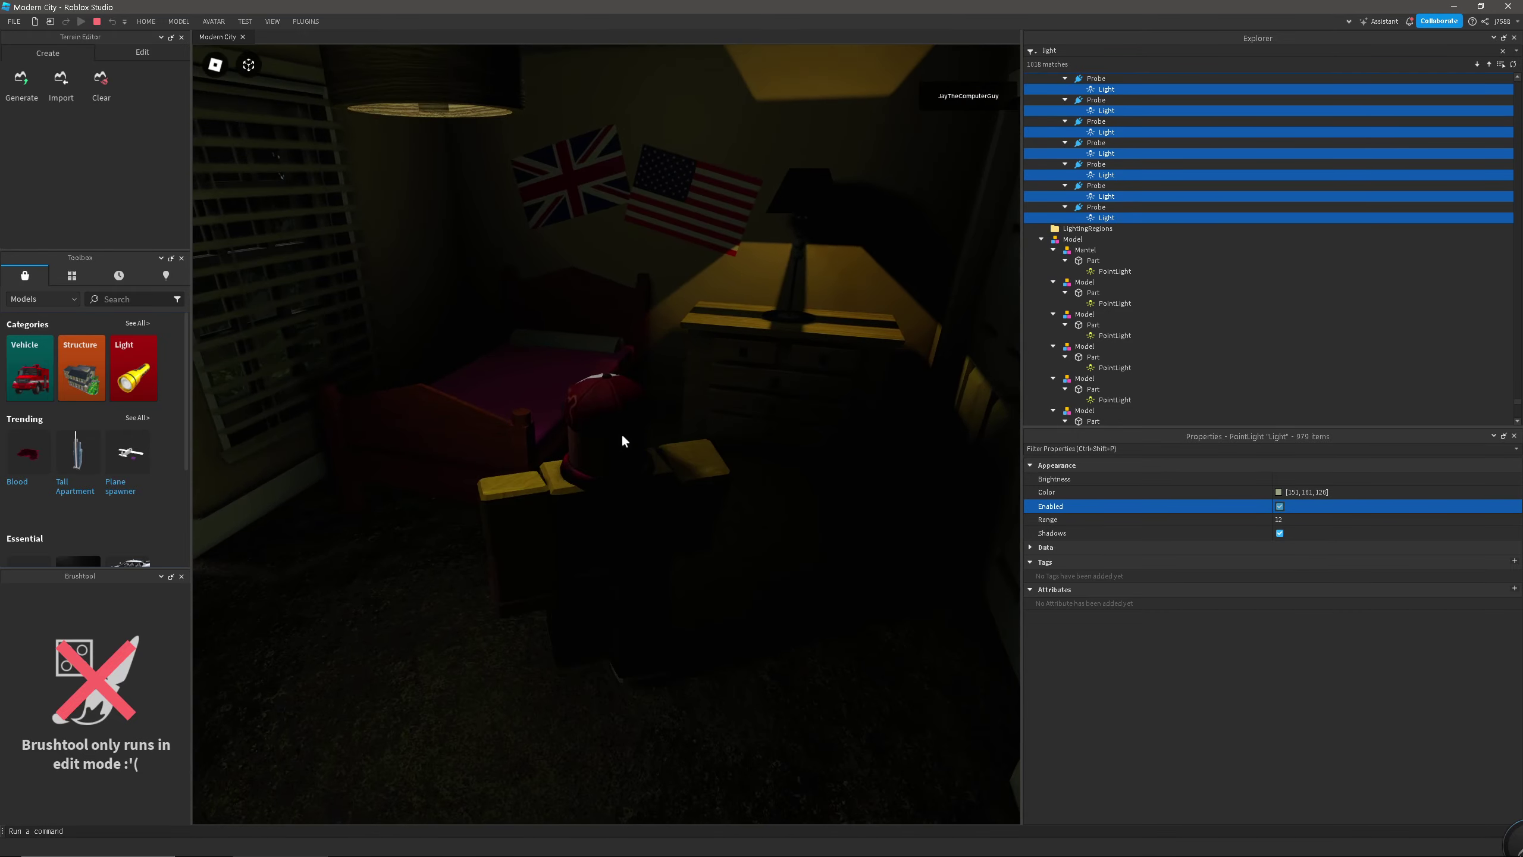
{"action": "left_click", "coordinate": [1279, 505]}
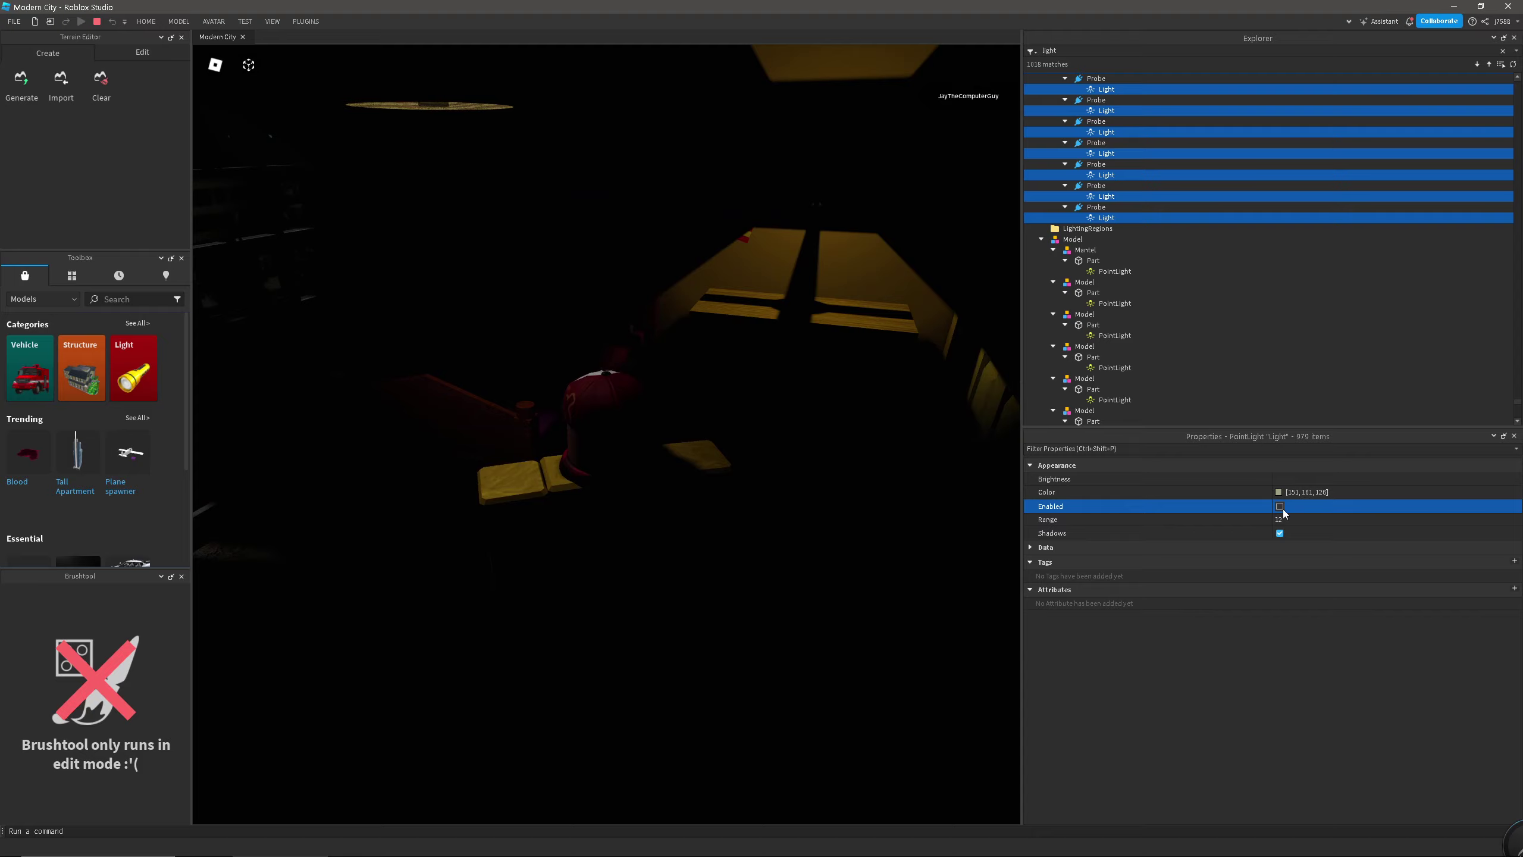
{"action": "right_click_drag", "start_coordinate": [824, 500], "coordinate": [825, 503]}
{"action": "key", "text": "s"}
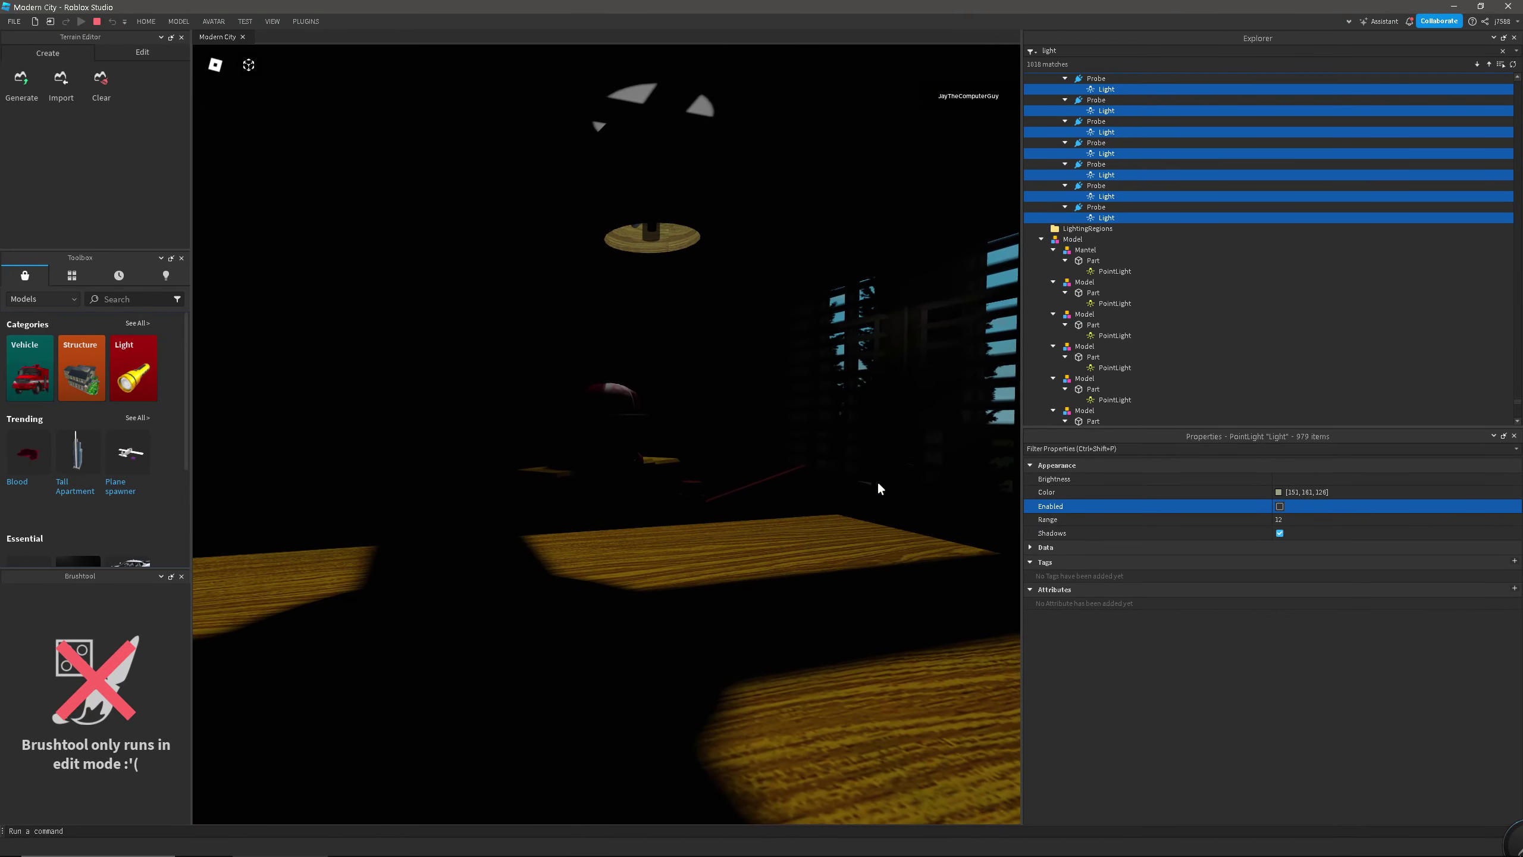
{"action": "left_click", "coordinate": [1279, 505]}
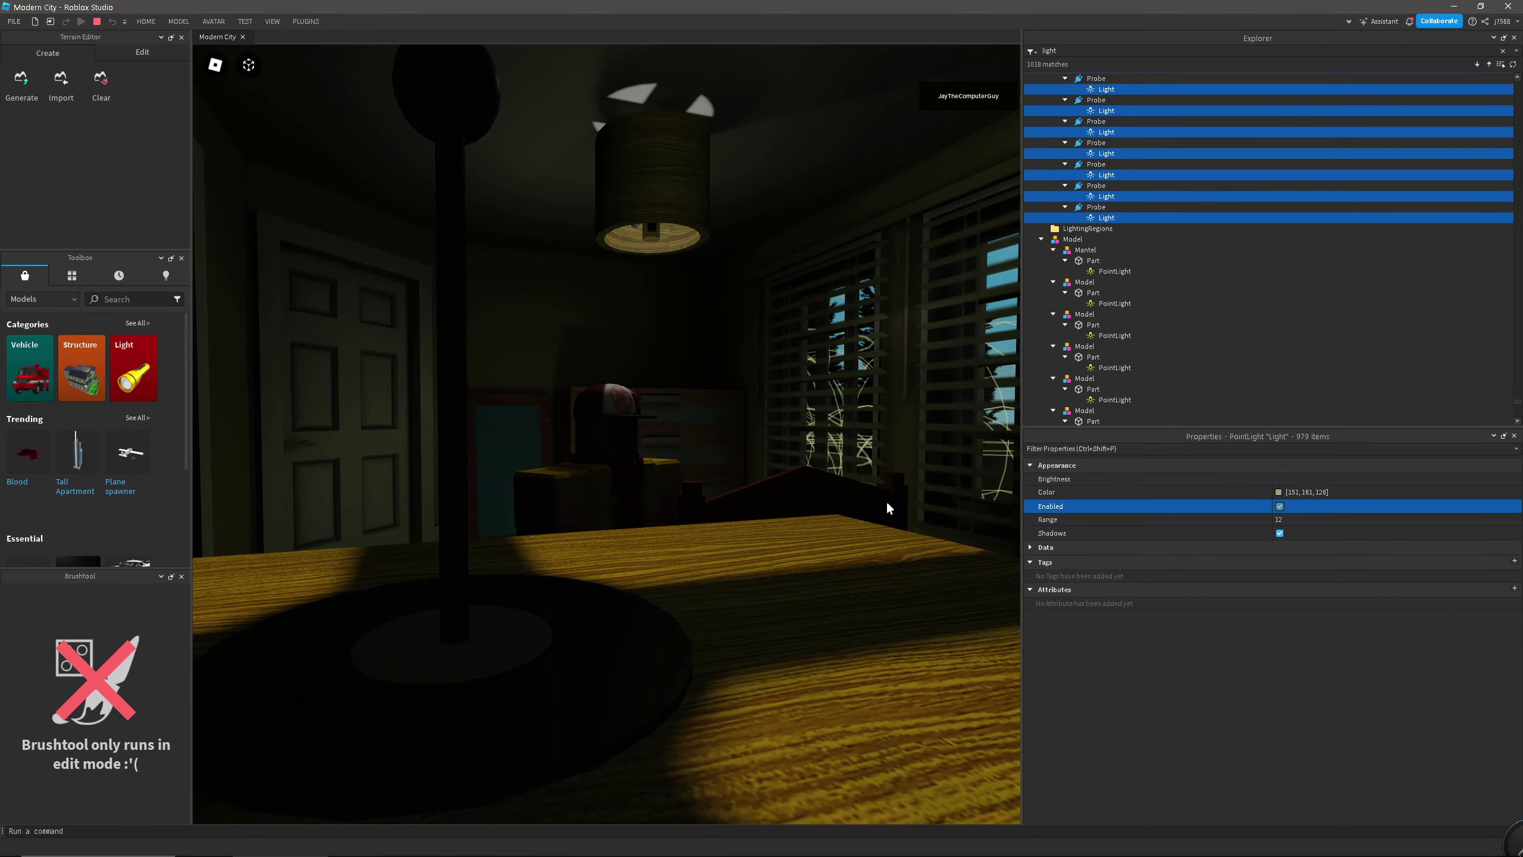
Leave the flag bedroom through its doorway and examine the area beyond with the probe lights enabled
{"action": "right_click_drag", "start_coordinate": [705, 525], "coordinate": [704, 522]}
{"action": "key", "text": "w"}
{"action": "scroll", "coordinate": [705, 522], "scroll_direction": "up", "scroll_amount": 5}
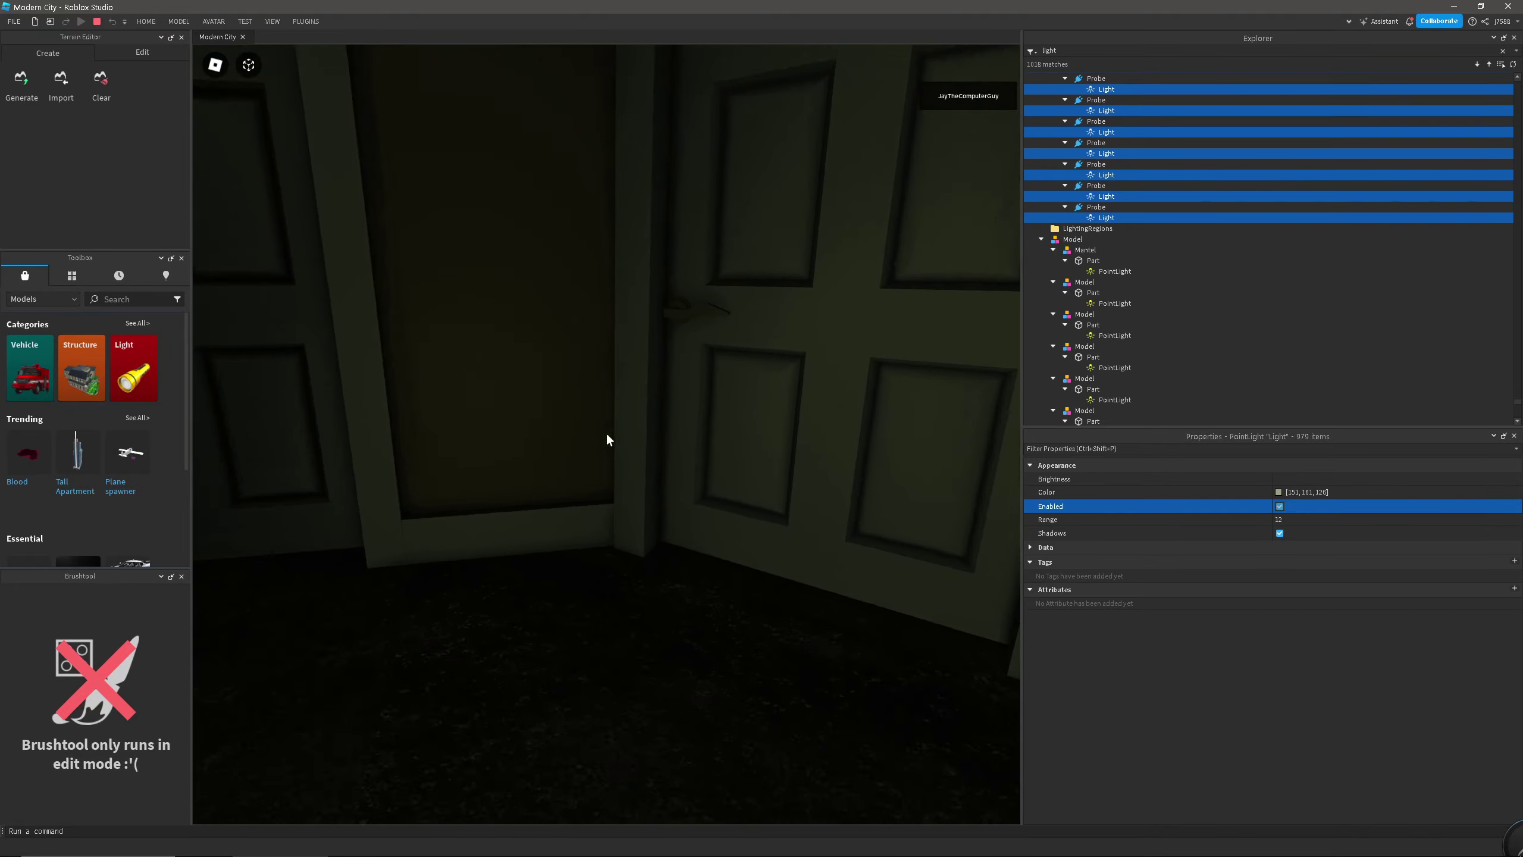
{"action": "right_click_drag", "start_coordinate": [606, 430], "coordinate": [605, 431]}
{"action": "scroll", "coordinate": [606, 430], "scroll_direction": "down", "scroll_amount": 5}
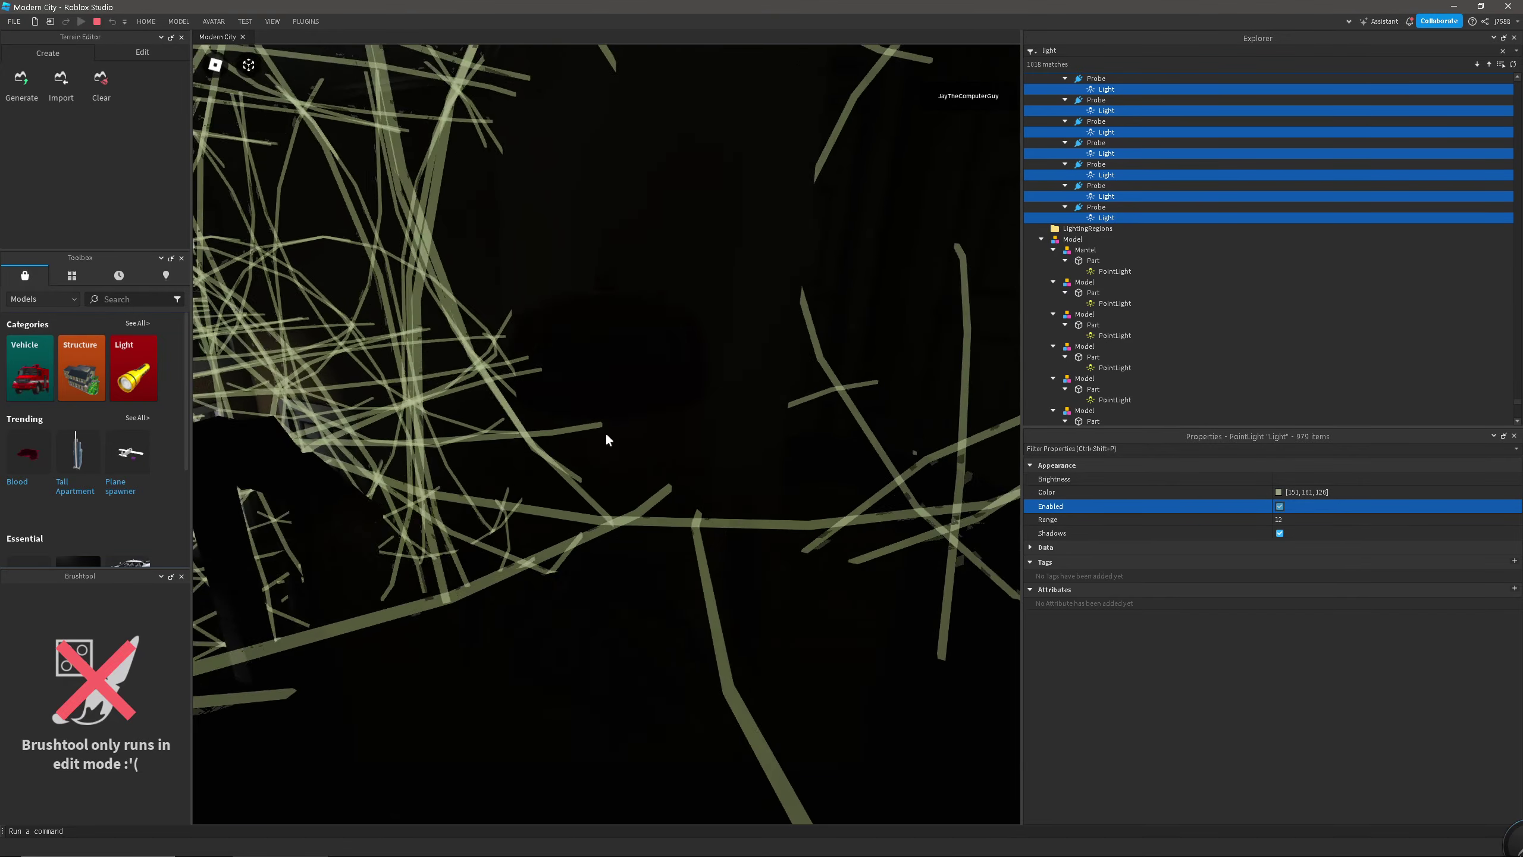